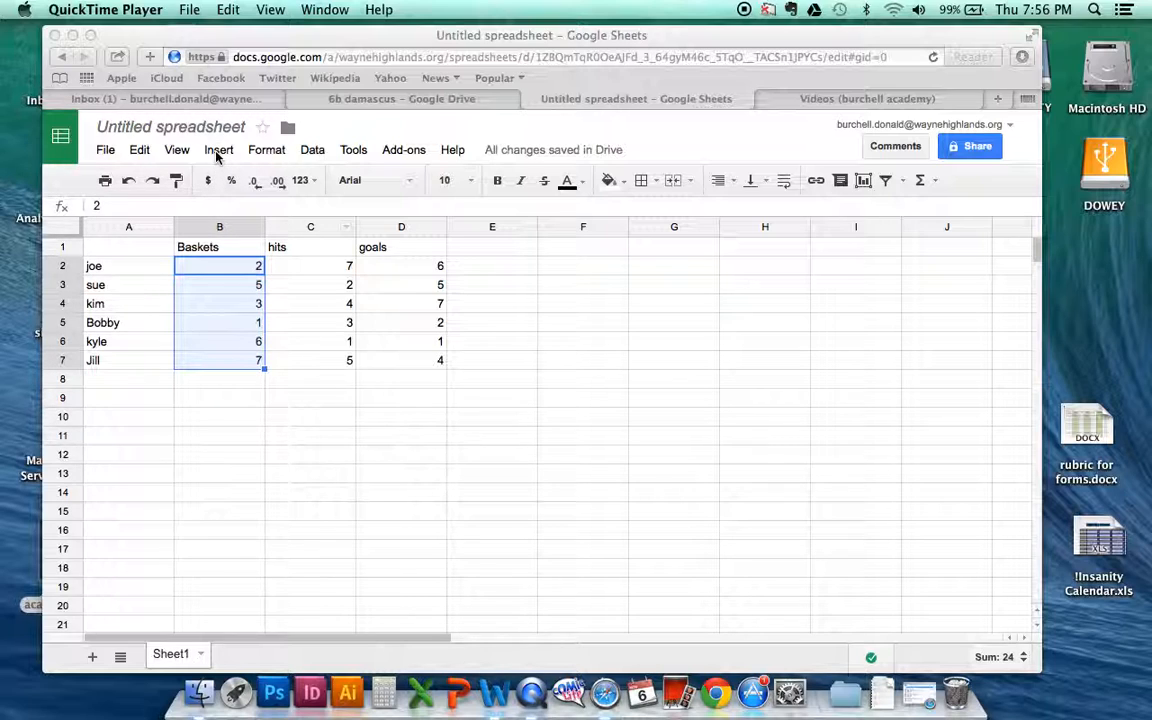
Step: Sort the whole sheet by column B, A → Z, and undo the sort
left_click(314, 154)
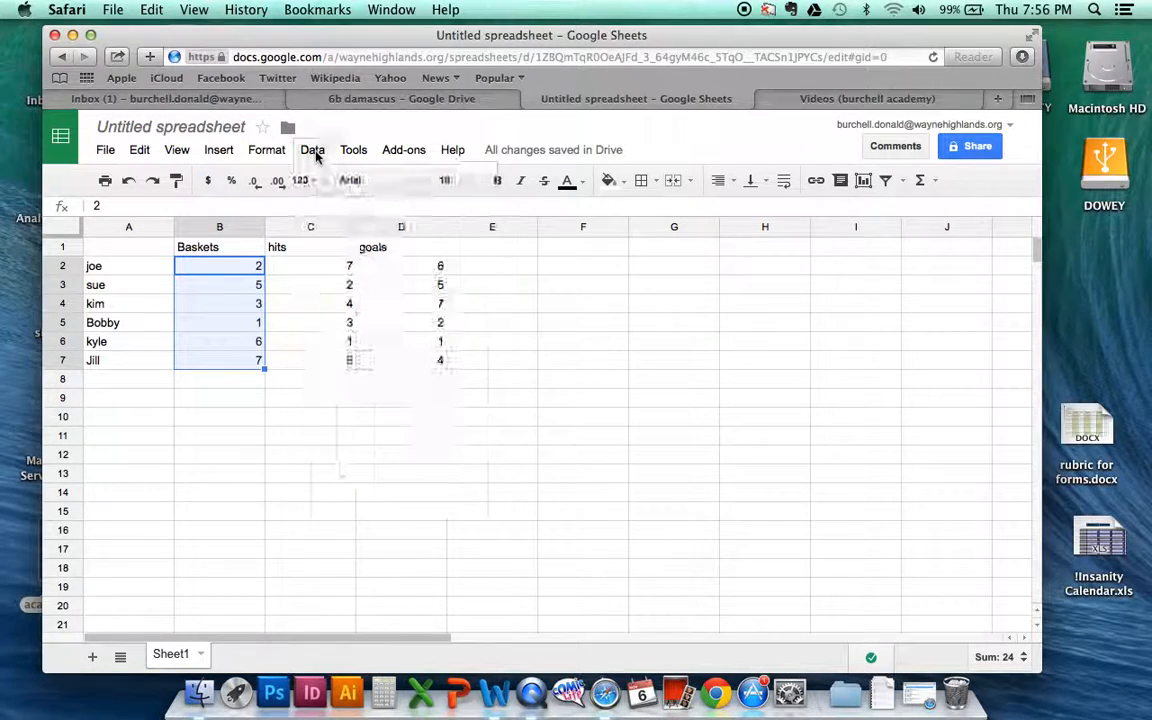
left_click(315, 153)
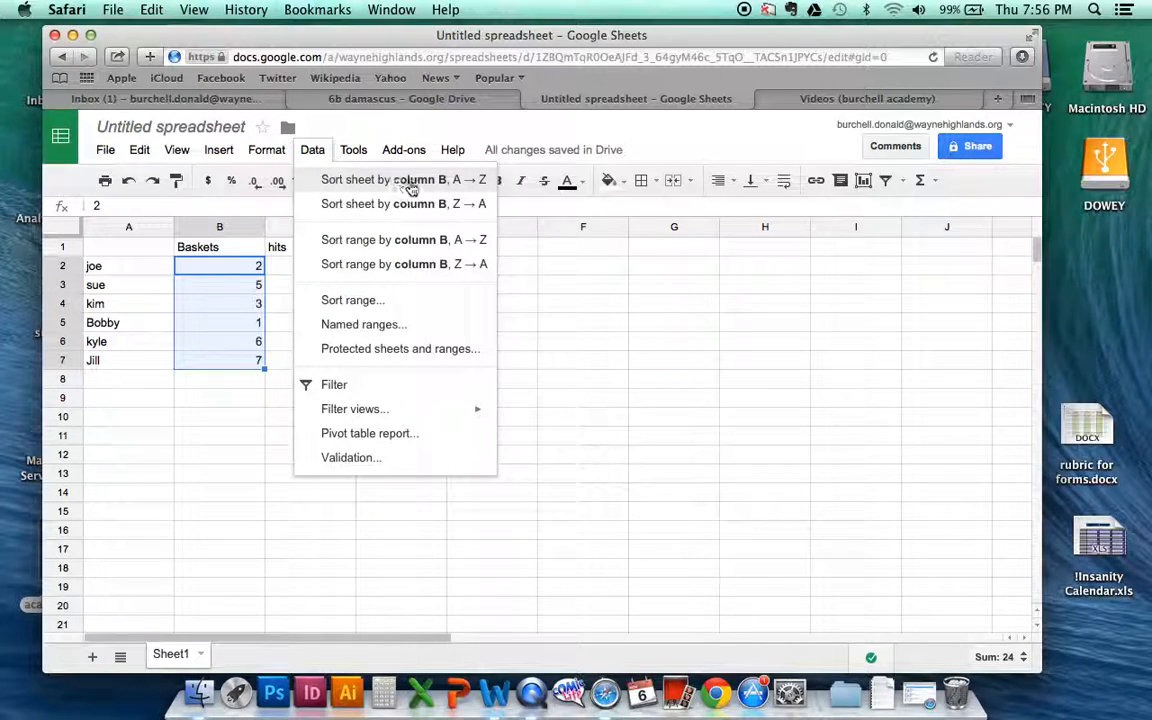
left_click(447, 181)
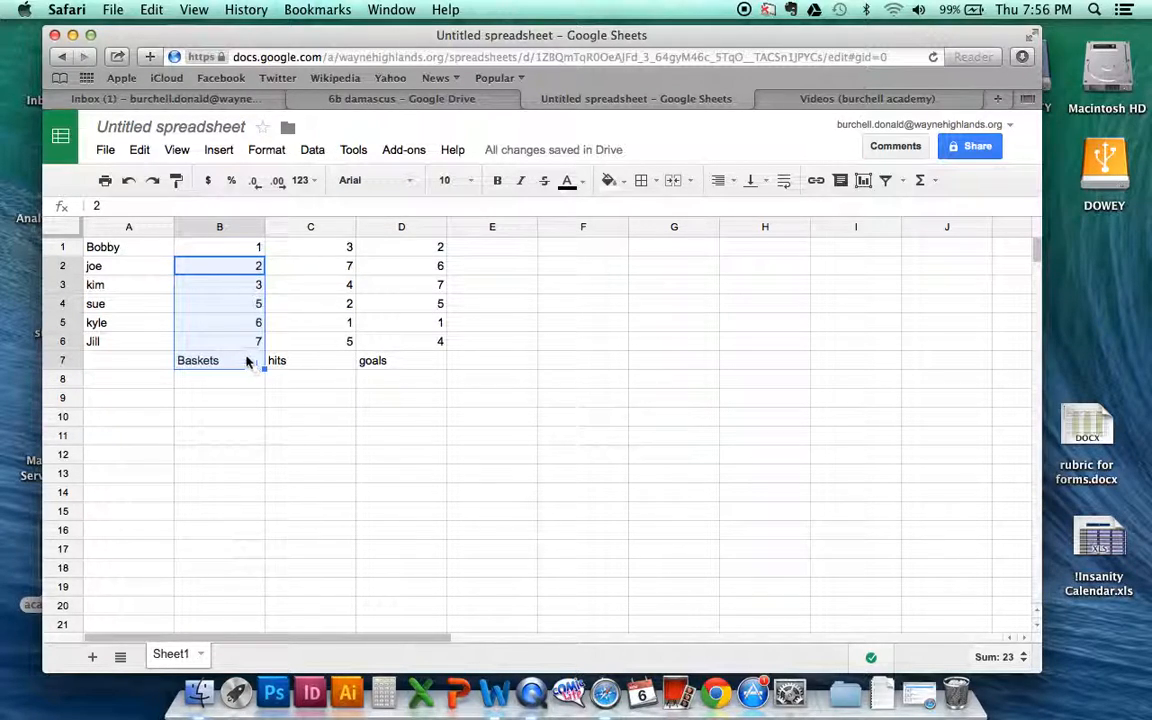
left_click(128, 181)
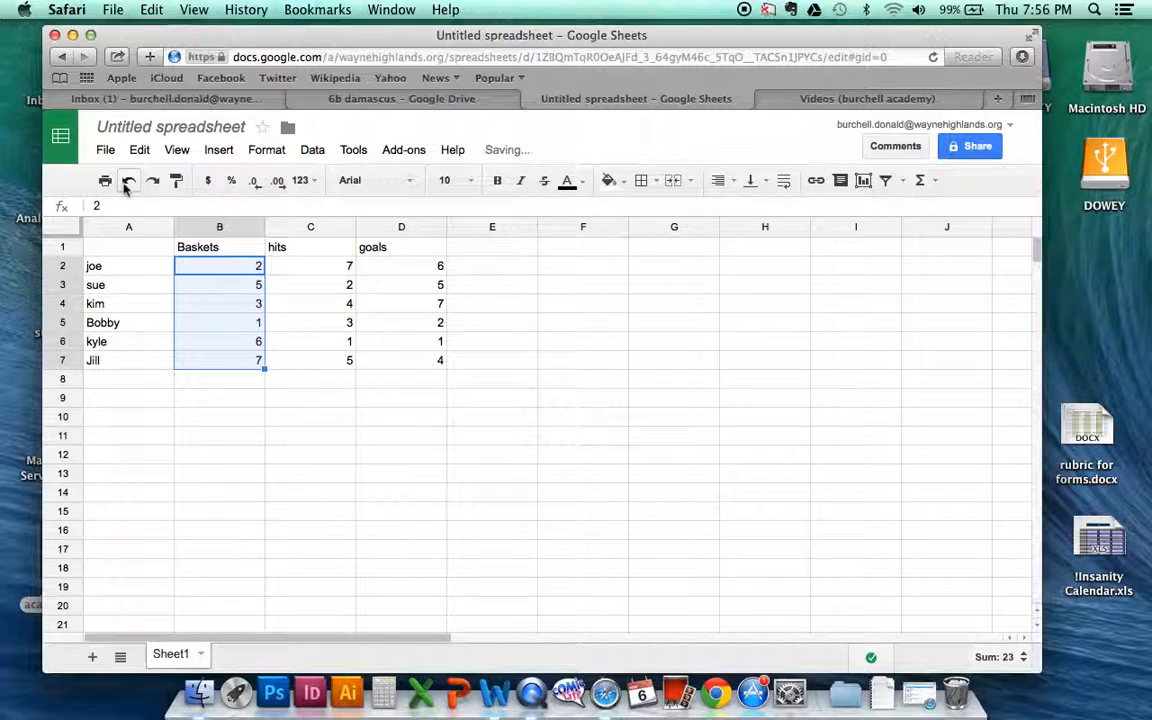
Step: Sort only the selected Baskets range by column B, A → Z
left_click(310, 152)
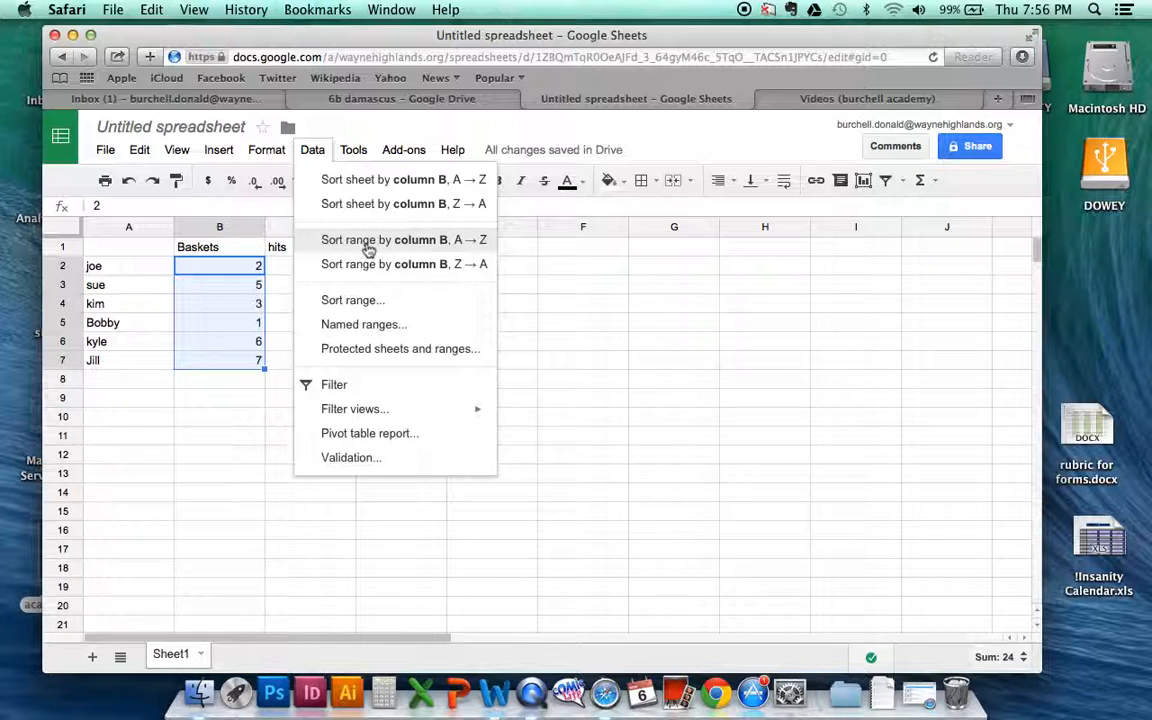
left_click(369, 249)
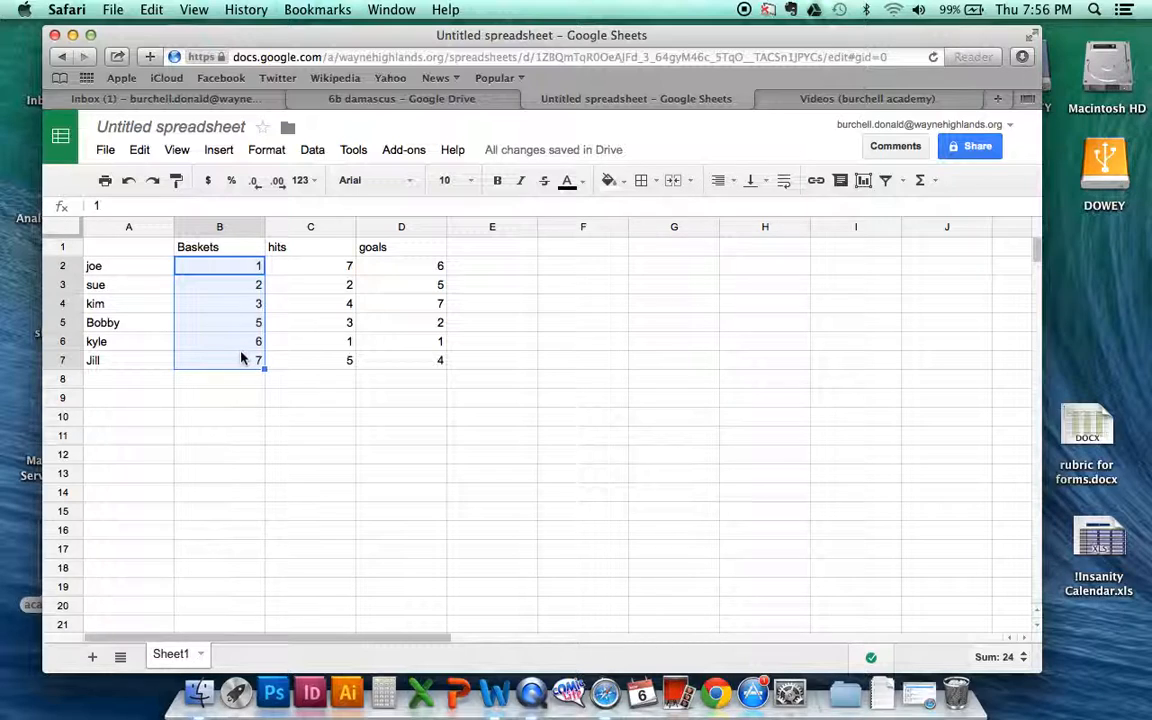
Step: Freeze the header row of the sheet and undo the freeze
left_click(70, 247)
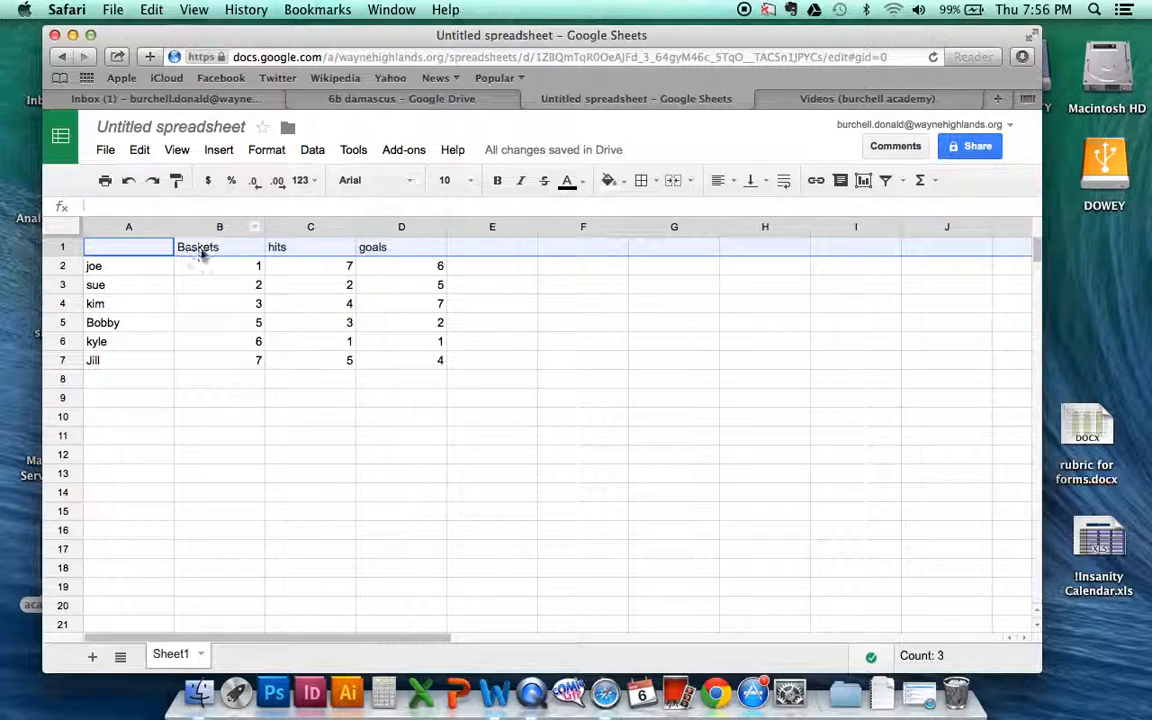
left_click(174, 150)
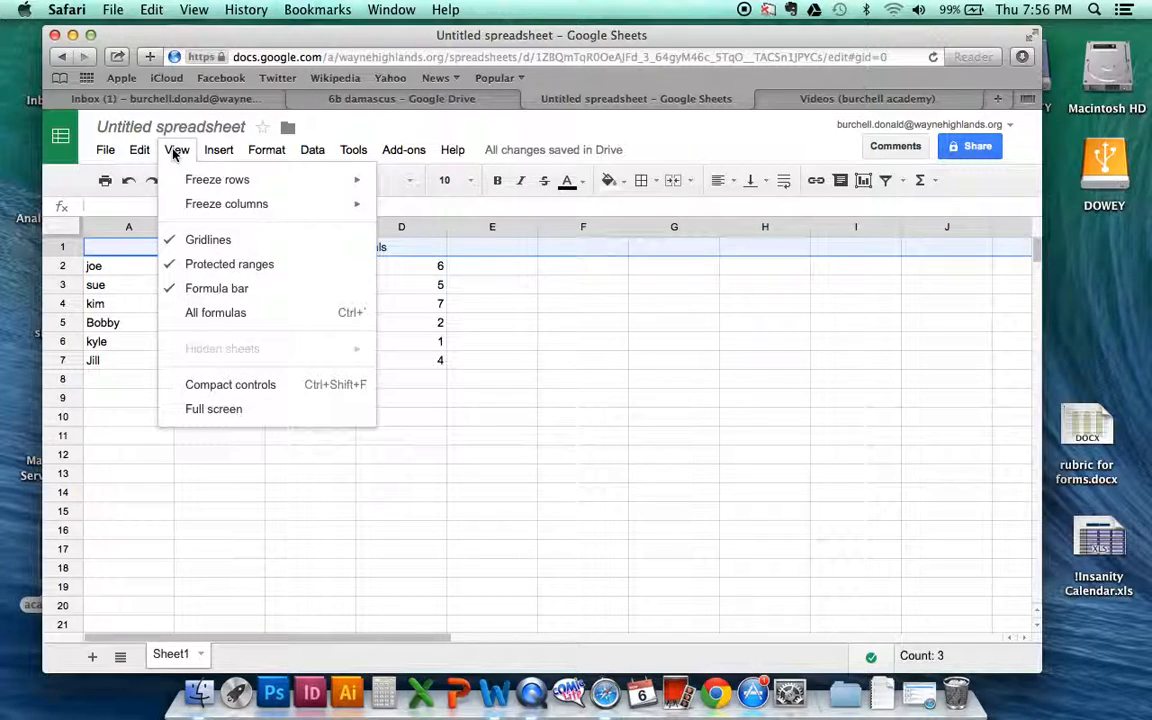
mouse_move(191, 183)
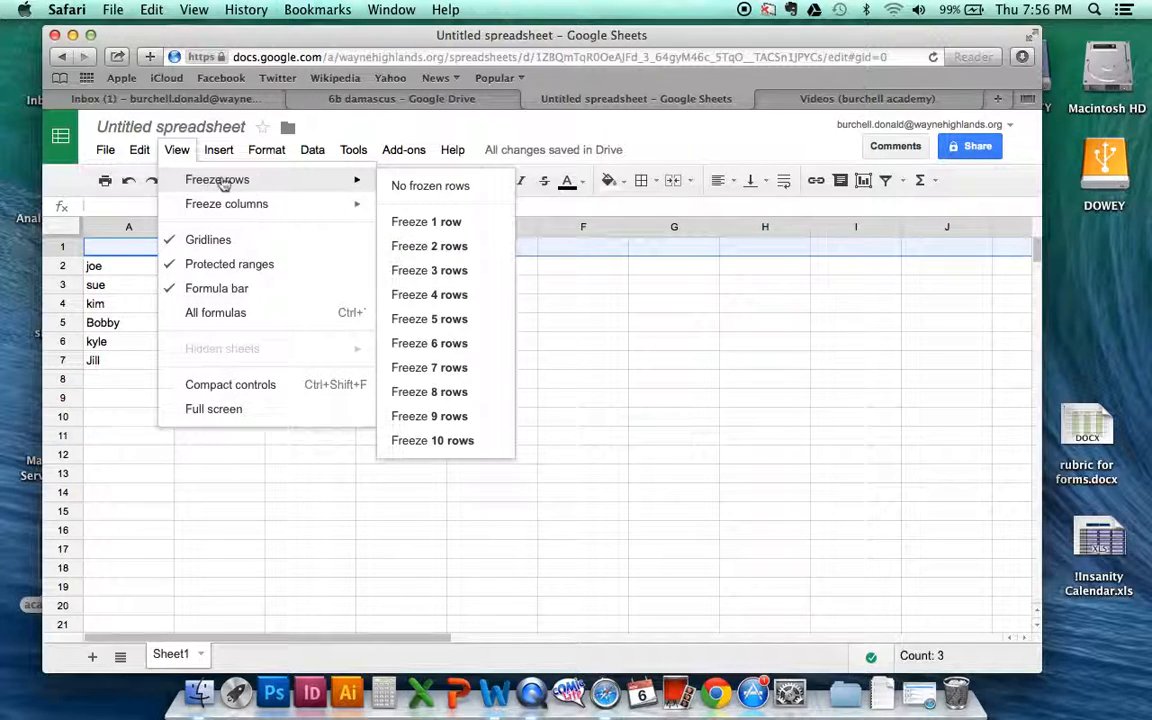
left_click(427, 222)
left_click(218, 418)
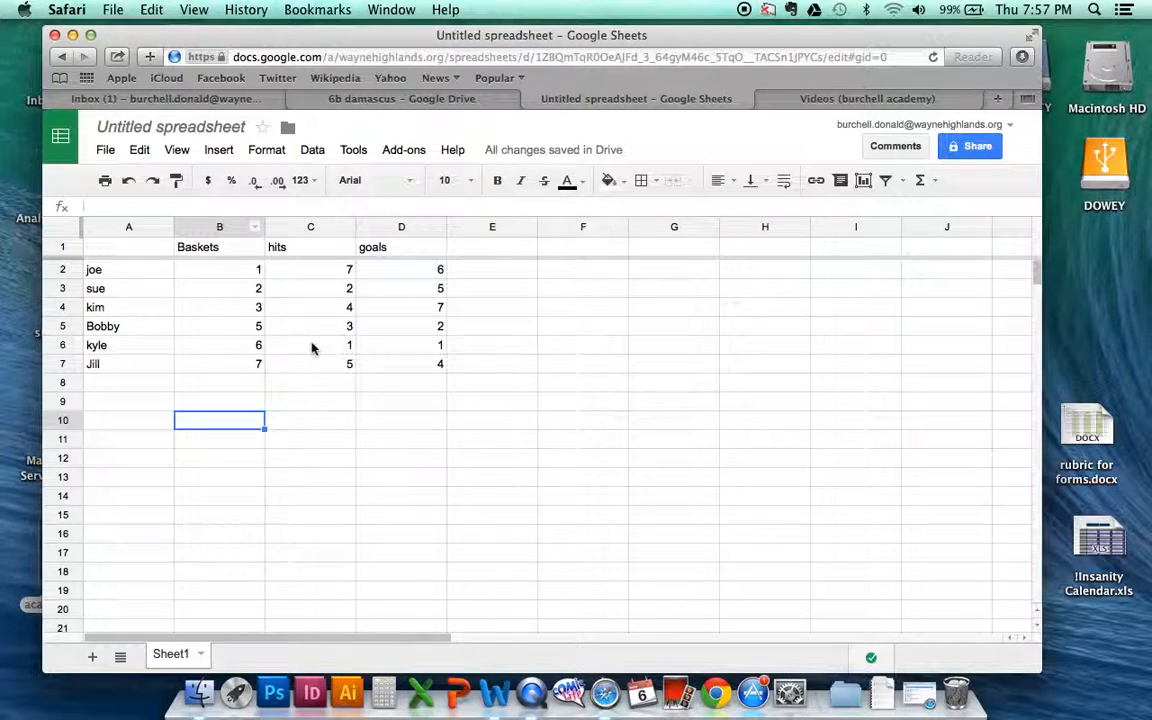
left_click(130, 181)
left_click(216, 422)
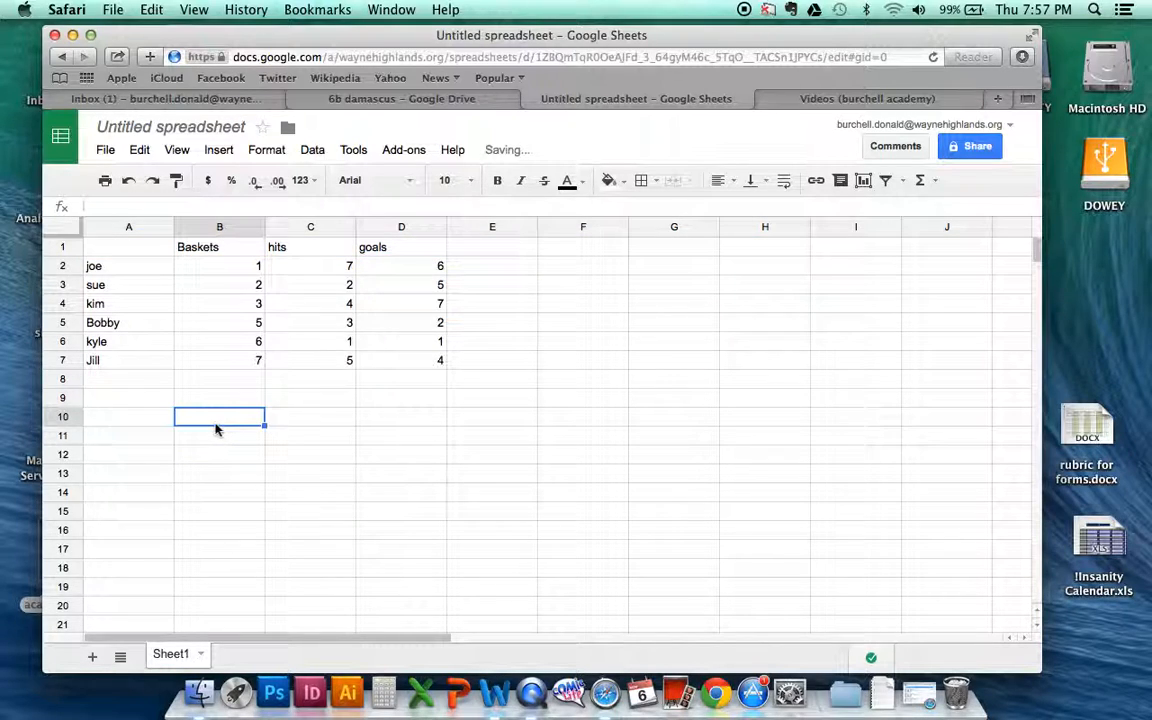
Step: Select the scores in B2:D7 and view their available summary statistics
left_click_drag(228, 268, 414, 368)
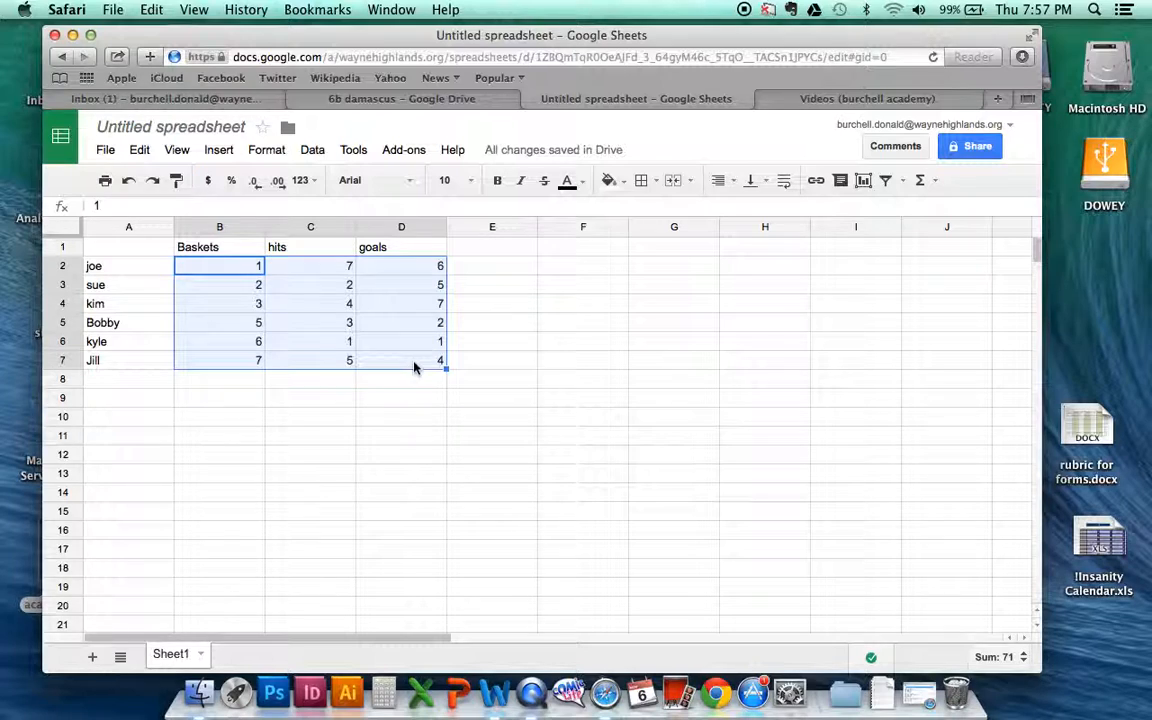
left_click(998, 659)
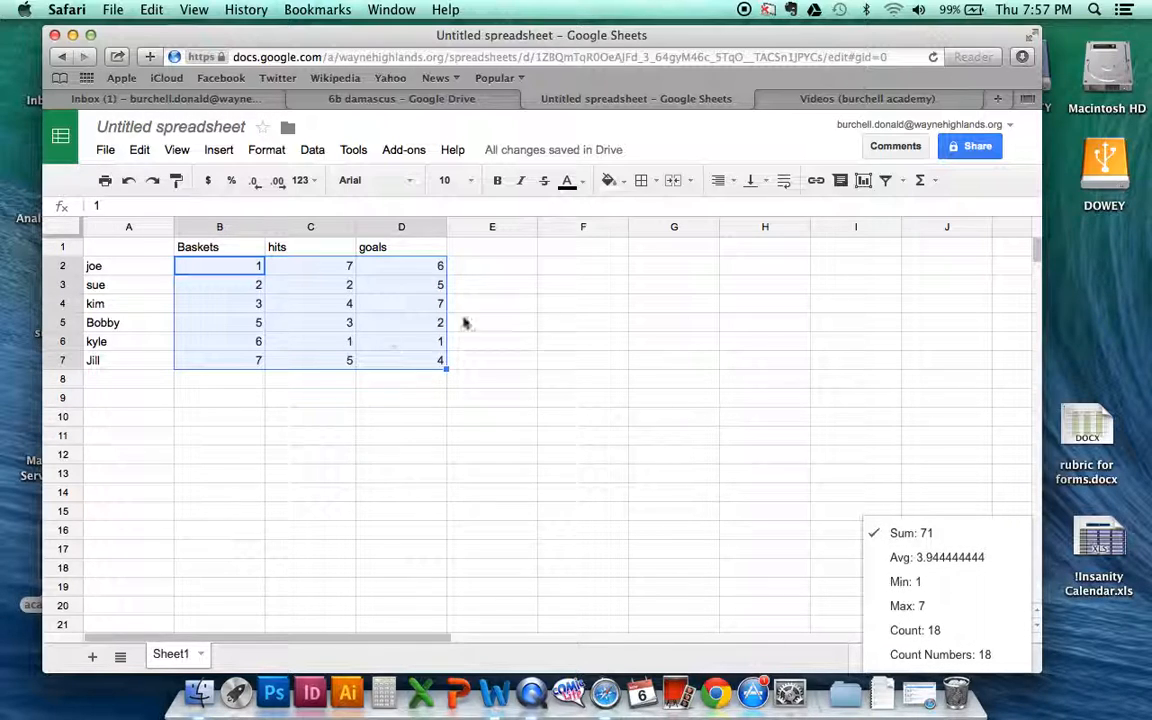
Step: Insert an AVERAGE function in cell D8 covering the range B2:D7
left_click(933, 181)
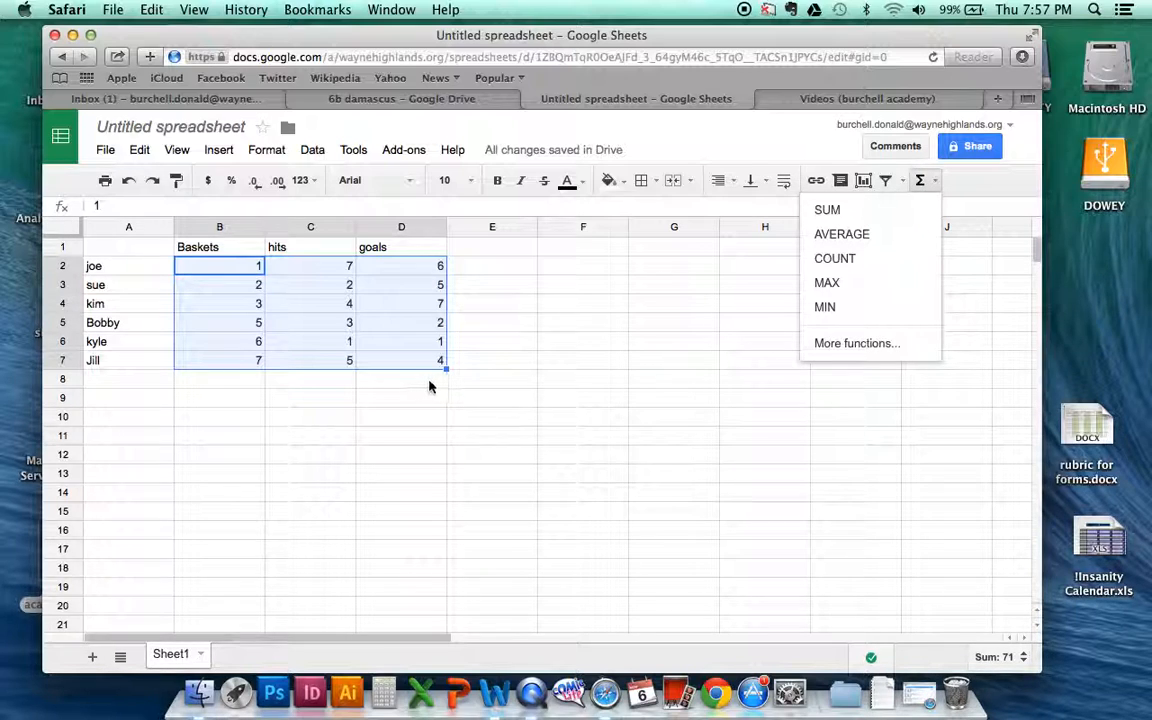
left_click(433, 384)
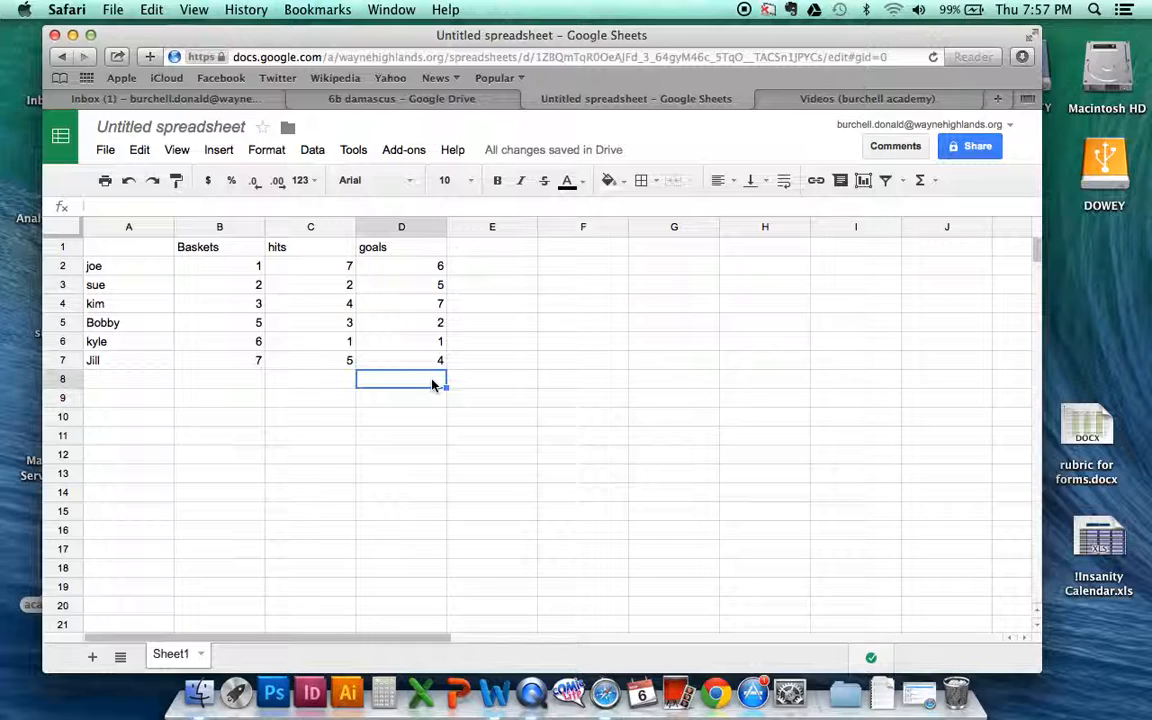
left_click(930, 183)
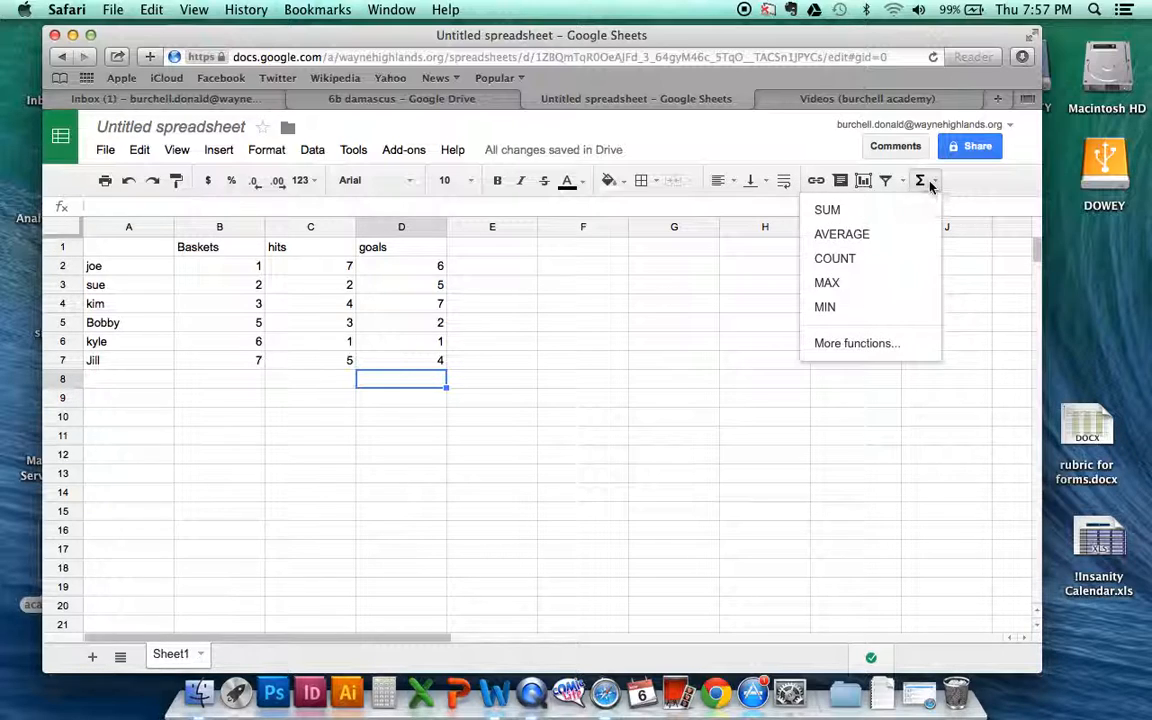
left_click(842, 235)
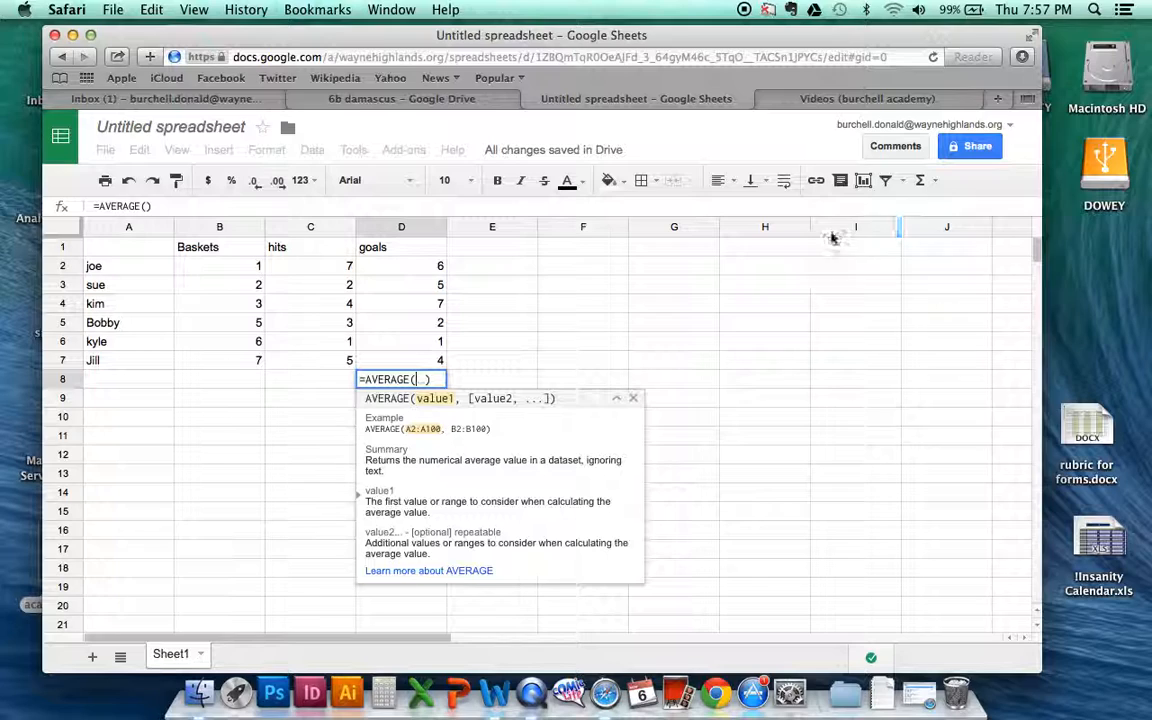
left_click_drag(198, 272, 410, 366)
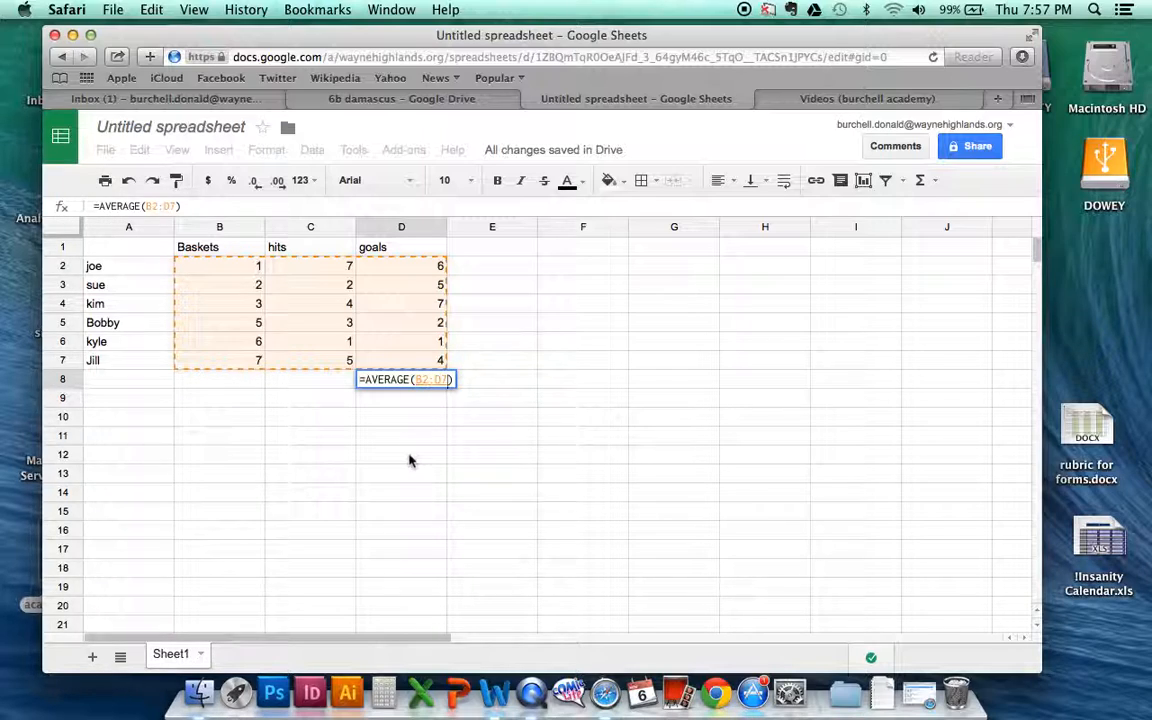
key("Return")
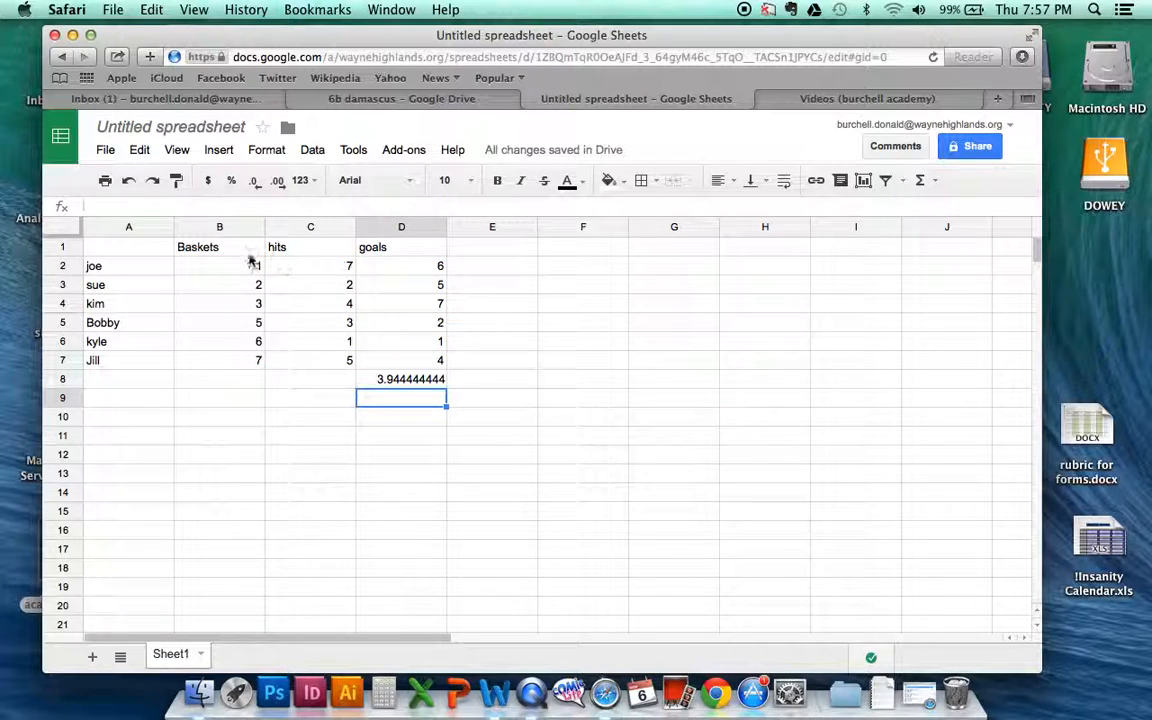
Step: Select B2:D7 and switch the quick summary of the selection to the average
left_click_drag(204, 268, 437, 363)
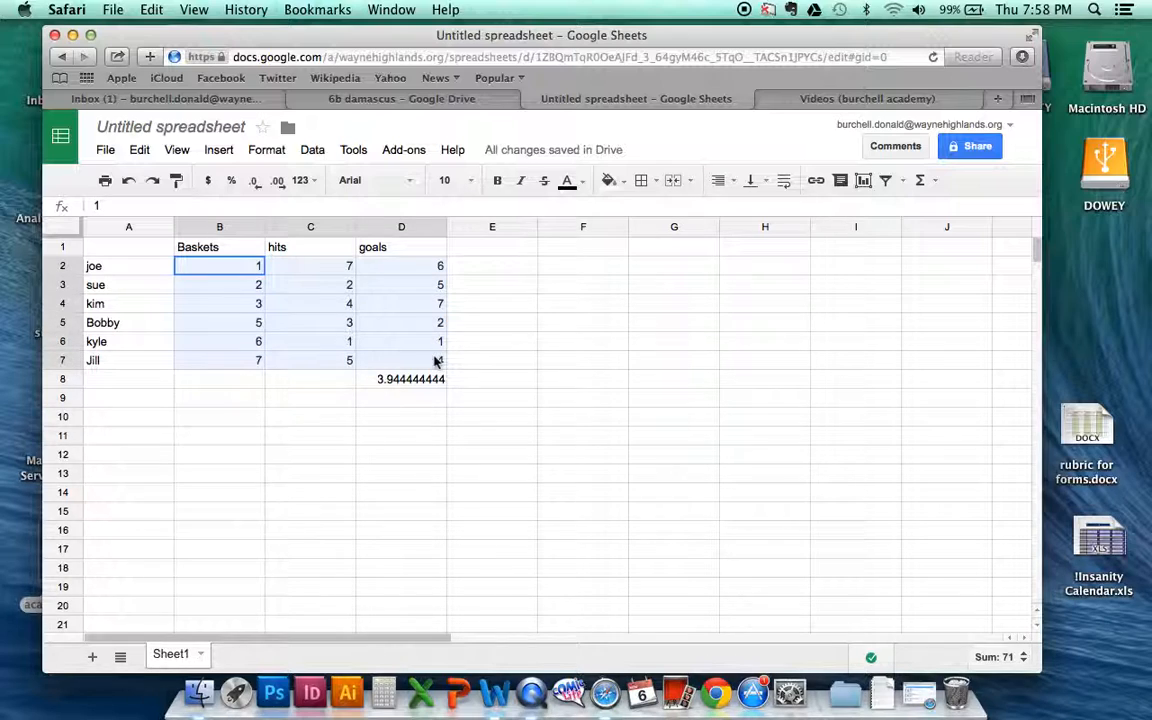
left_click(1020, 657)
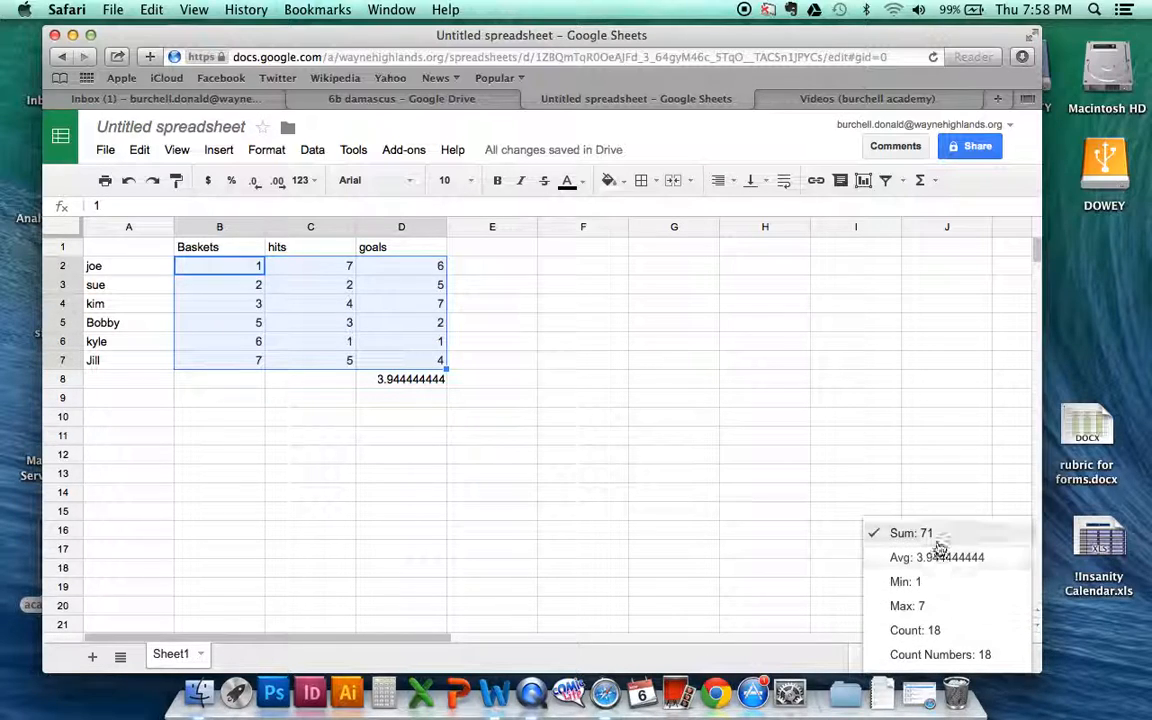
left_click(939, 558)
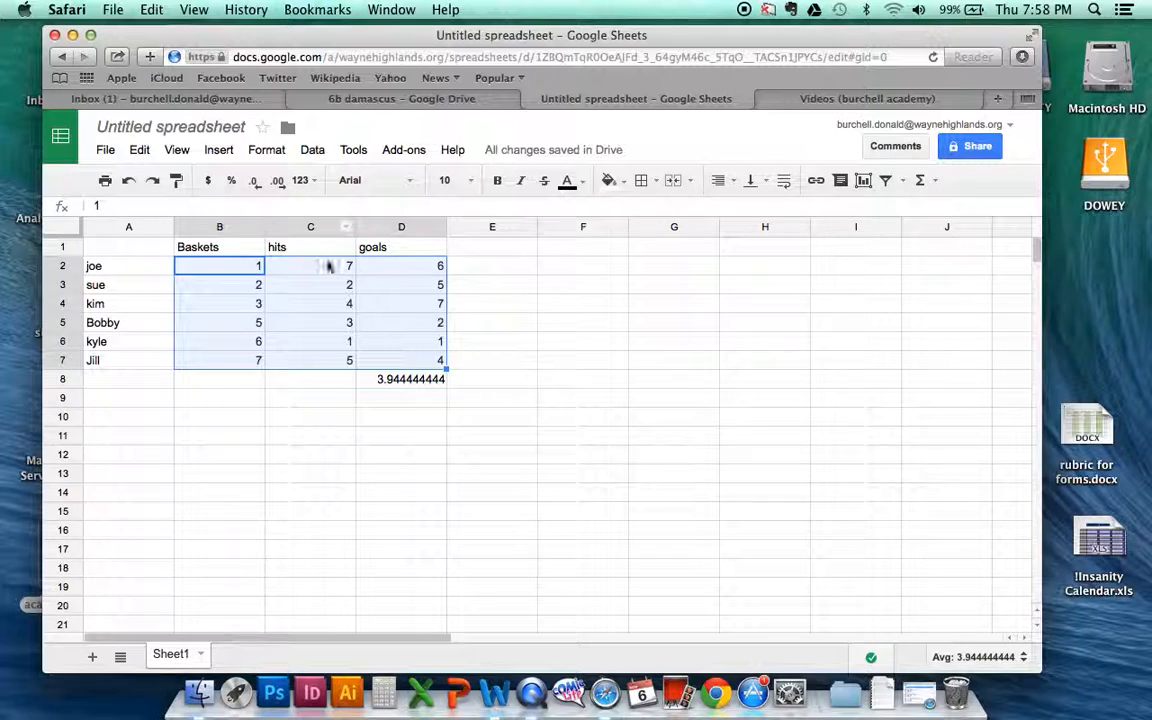
Step: Apply a filter to the hits values in C2:C7
left_click(328, 268)
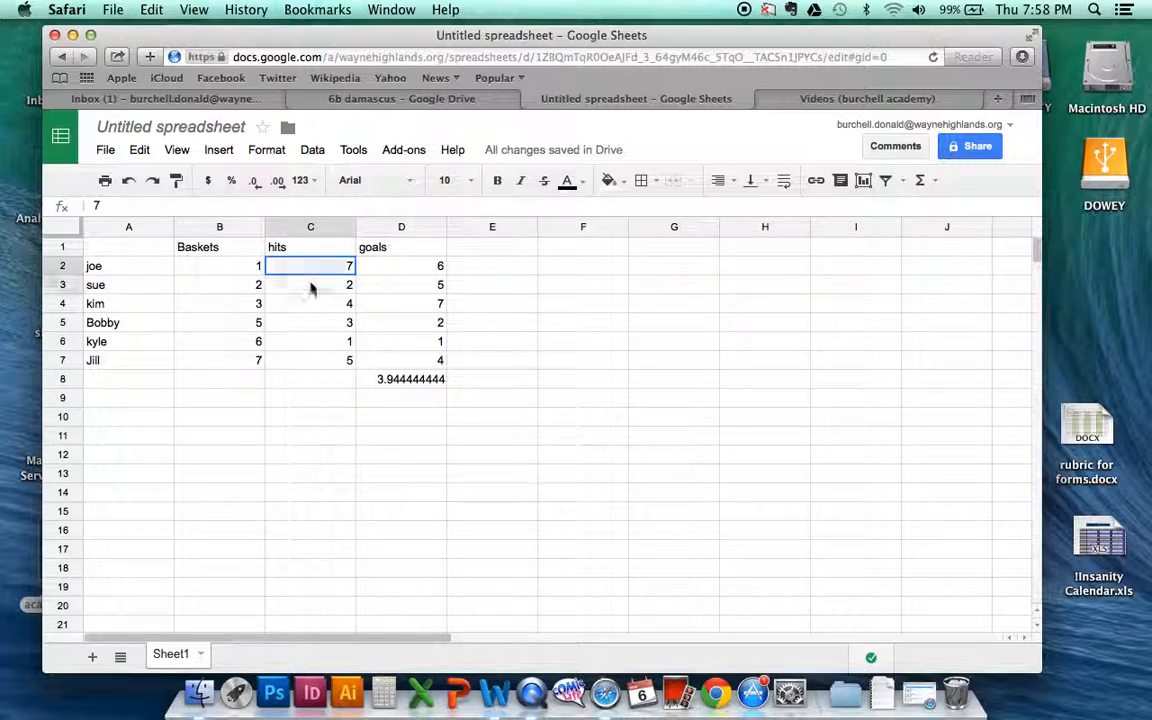
left_click_drag(311, 268, 316, 360)
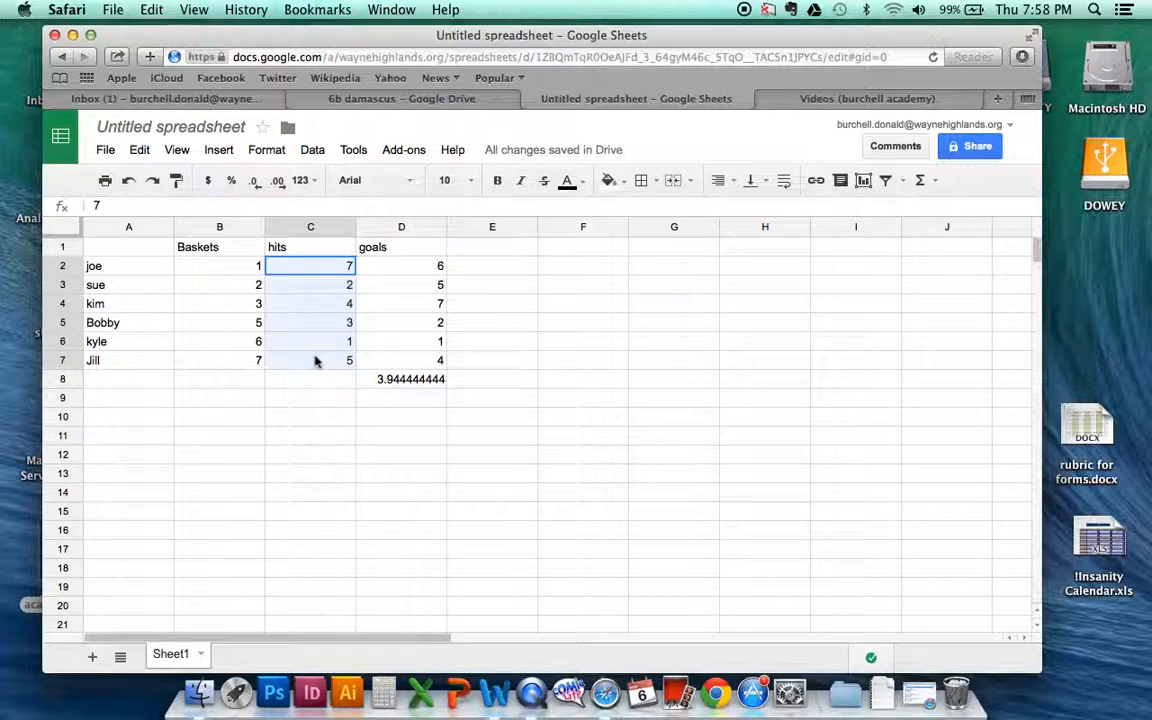
left_click(902, 182)
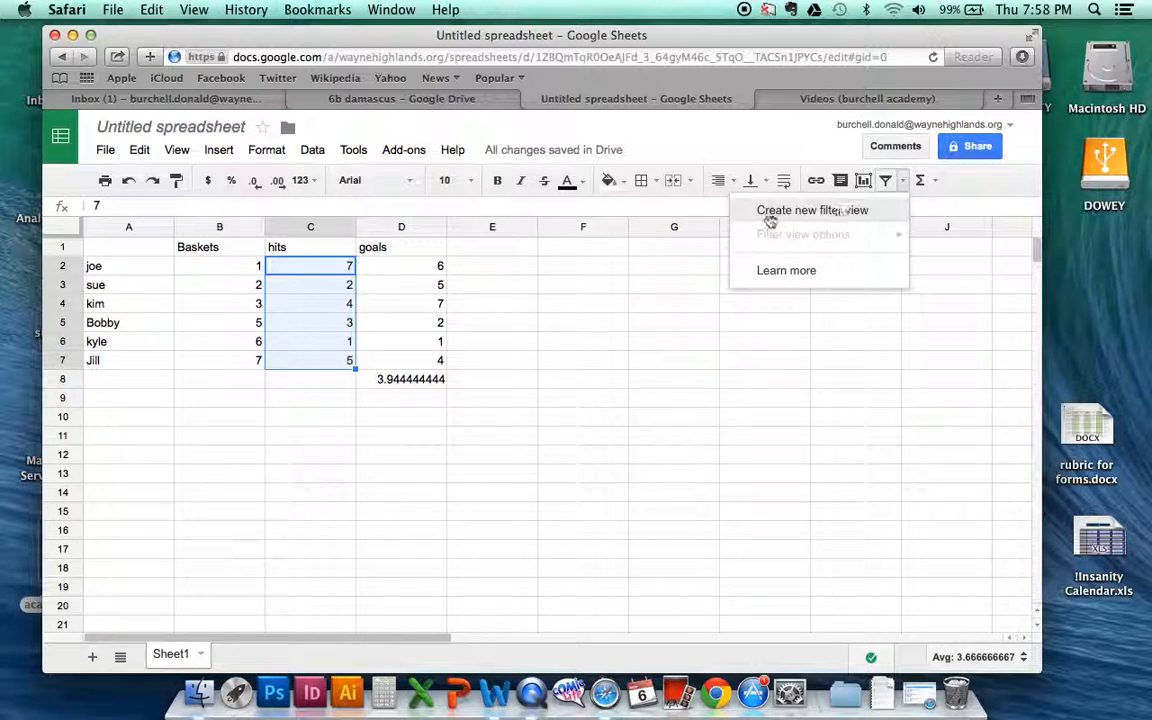
left_click(313, 150)
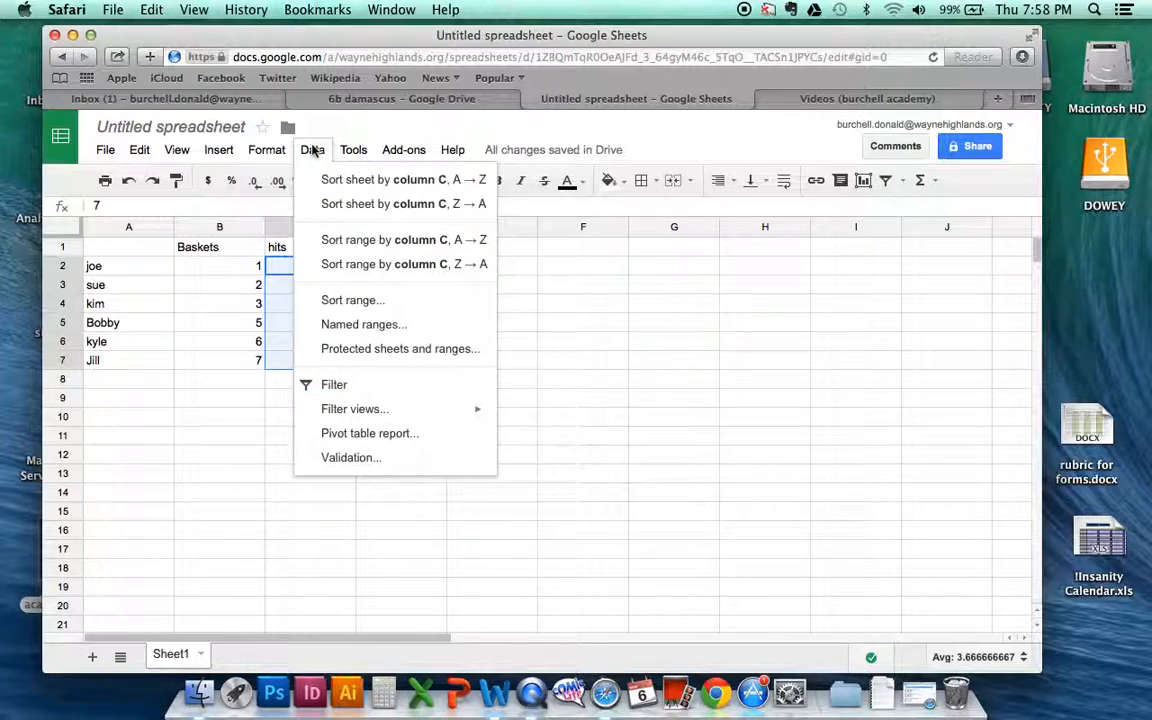
left_click(335, 386)
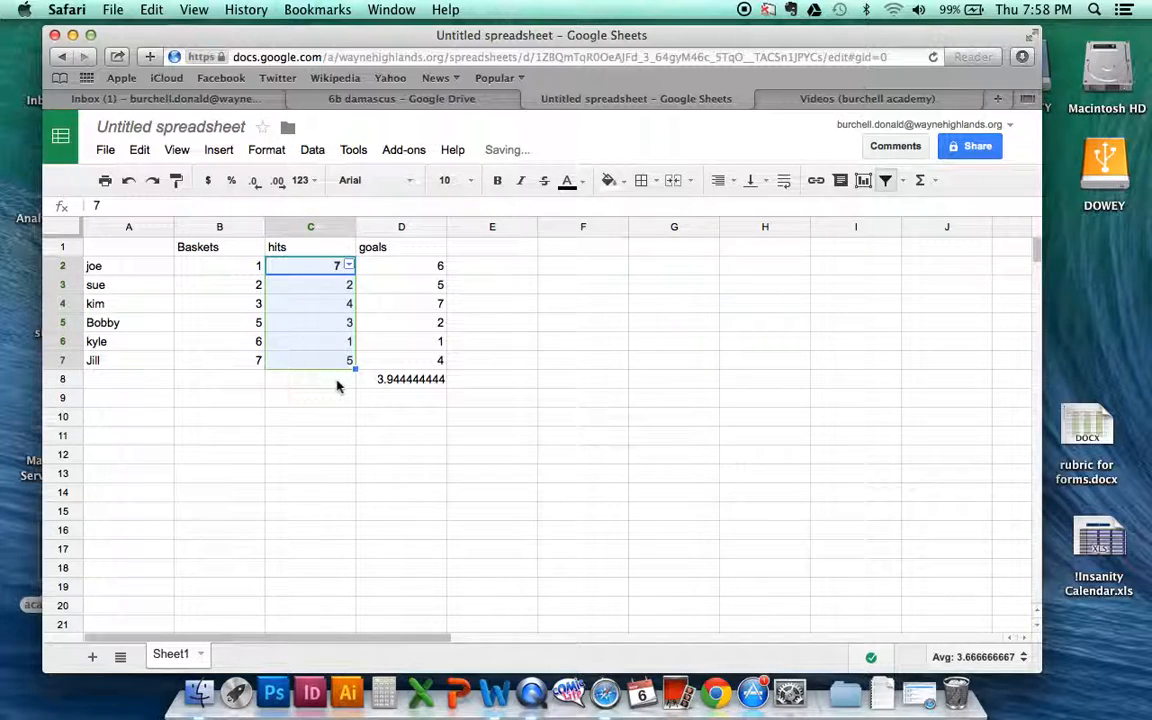
Step: Filter the hits column to hide the rows with the values 1 and 5
left_click(349, 266)
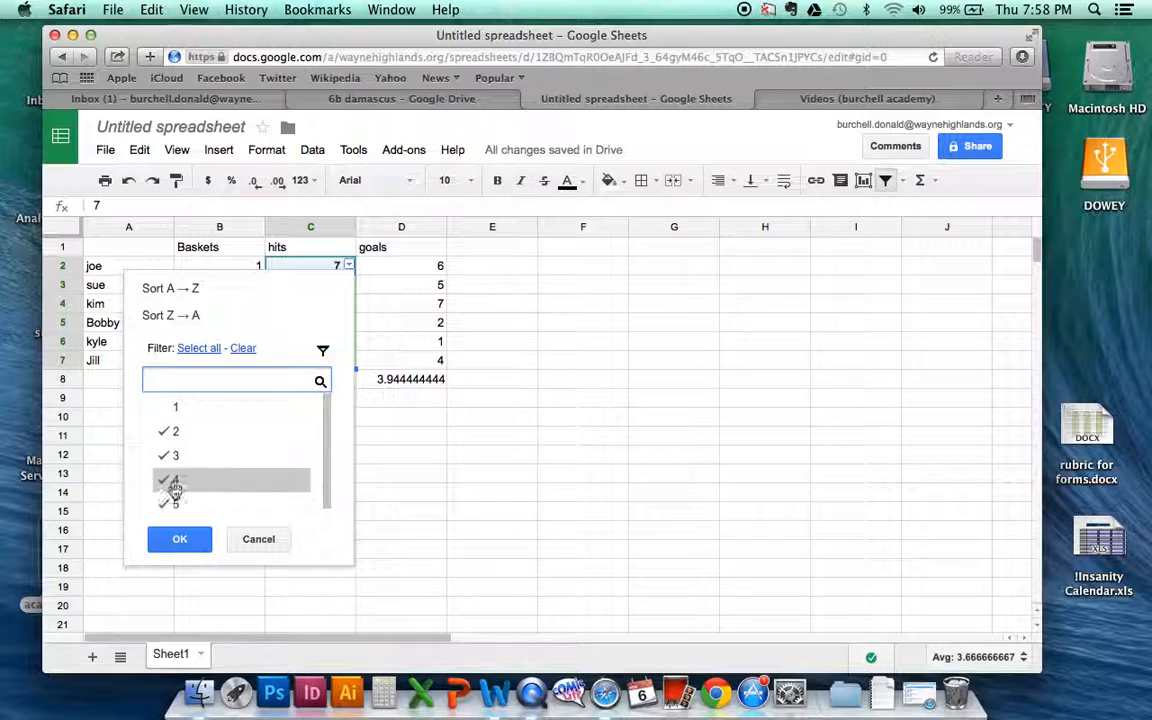
left_click_drag(326, 462, 327, 496)
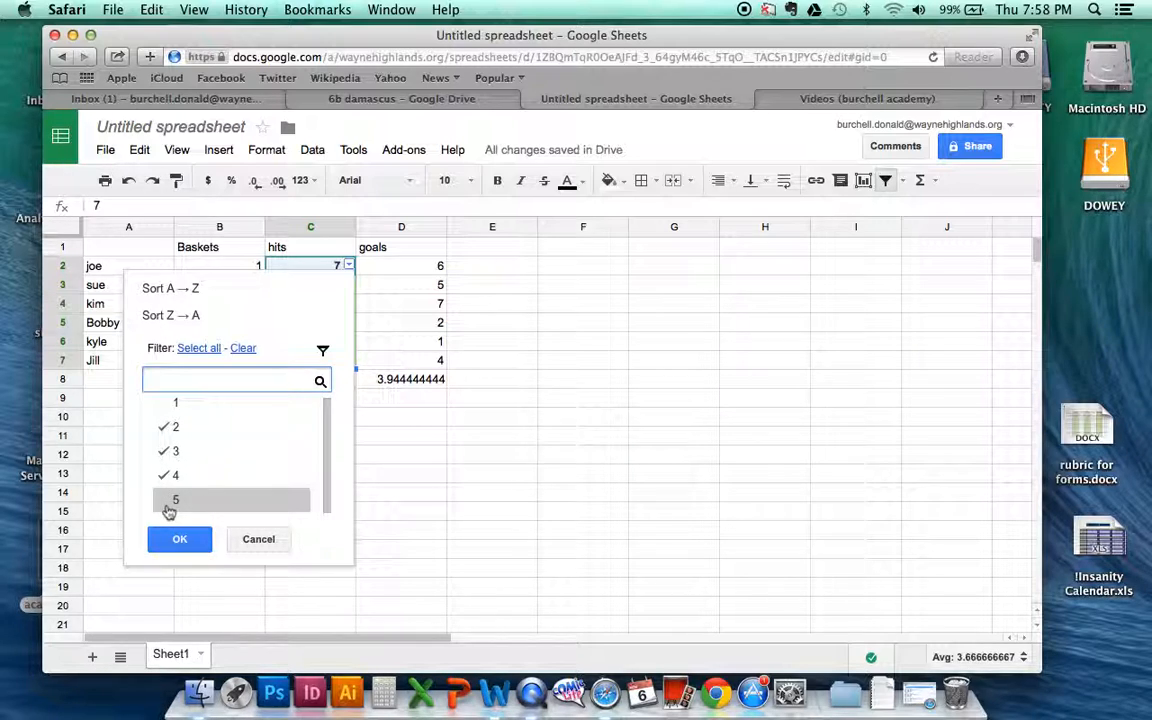
left_click(180, 539)
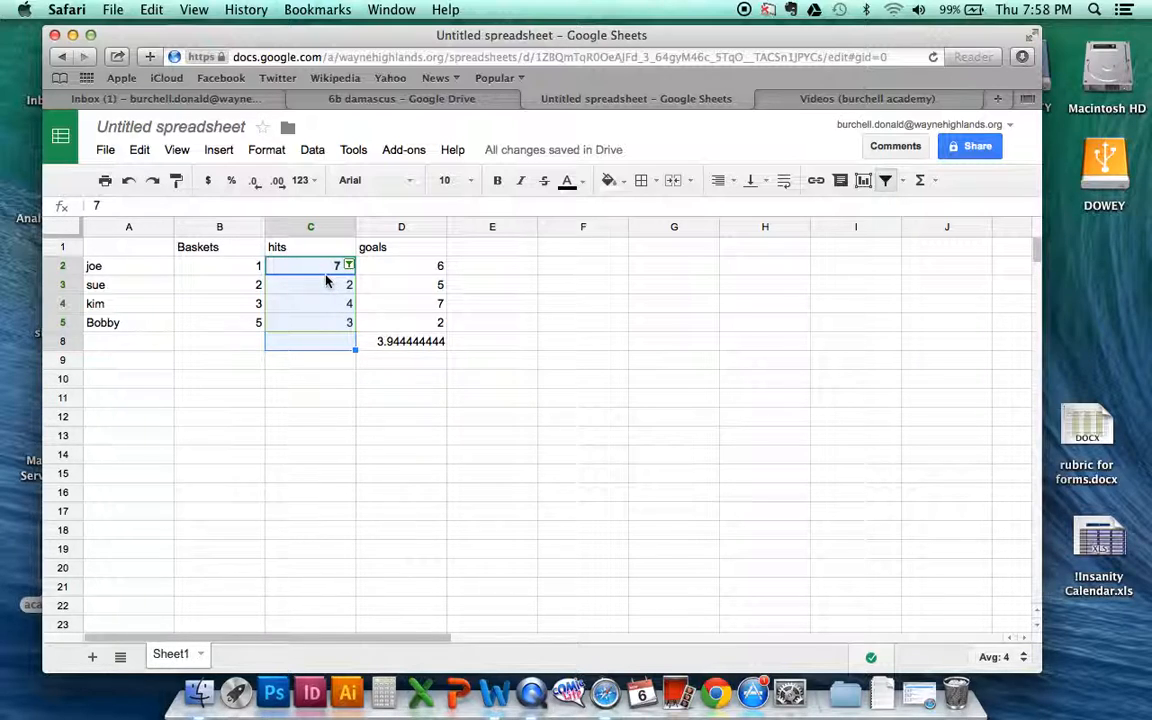
Step: Include the values 1 and 5 in the hits filter again and deselect the range
left_click(349, 266)
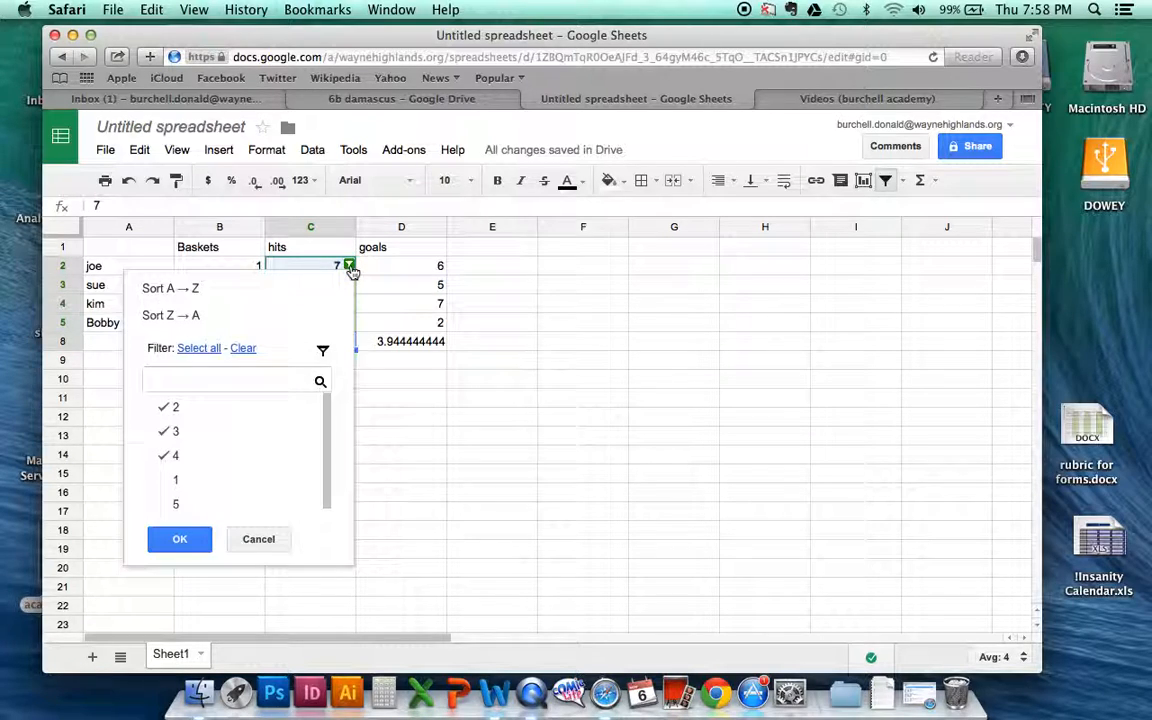
left_click(175, 480)
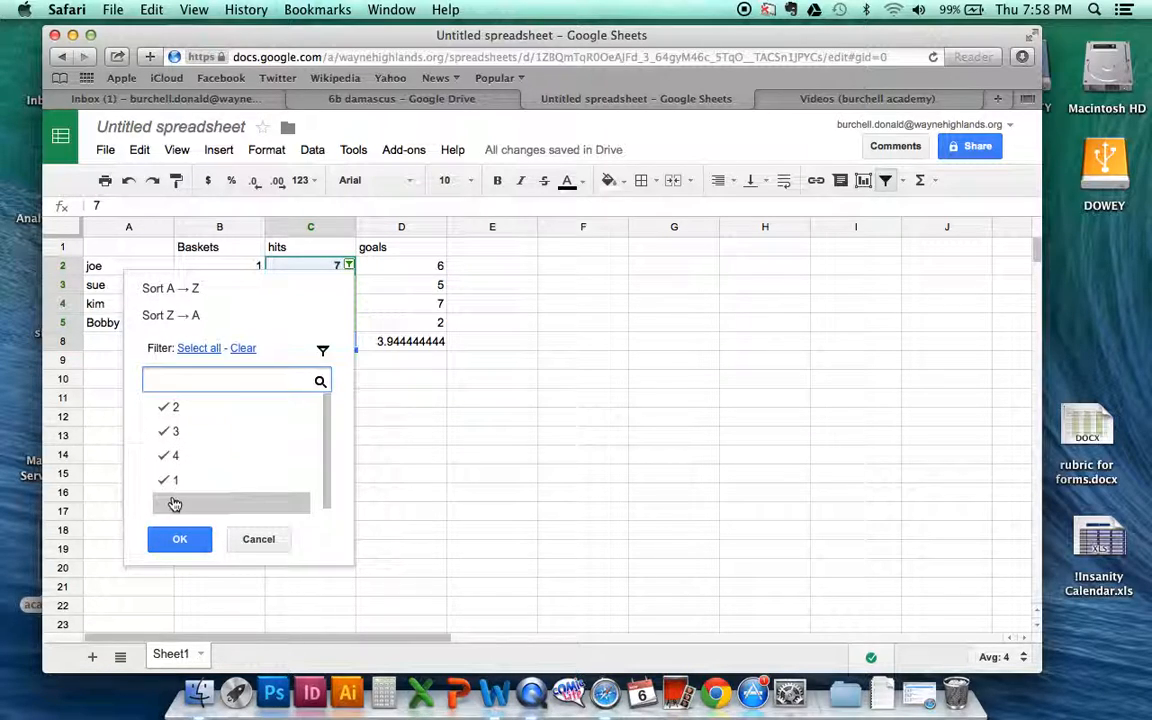
mouse_move(329, 460)
left_mouse_down()
mouse_move(329, 435)
mouse_move(327, 476)
left_mouse_up()
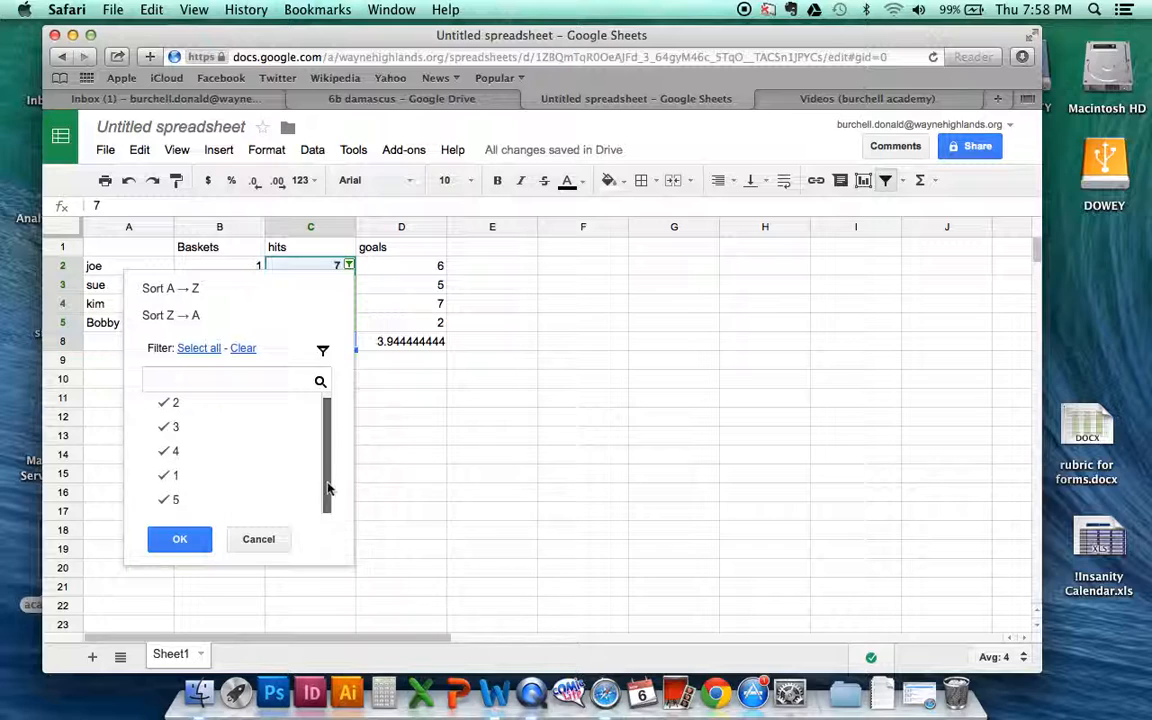
left_click(178, 538)
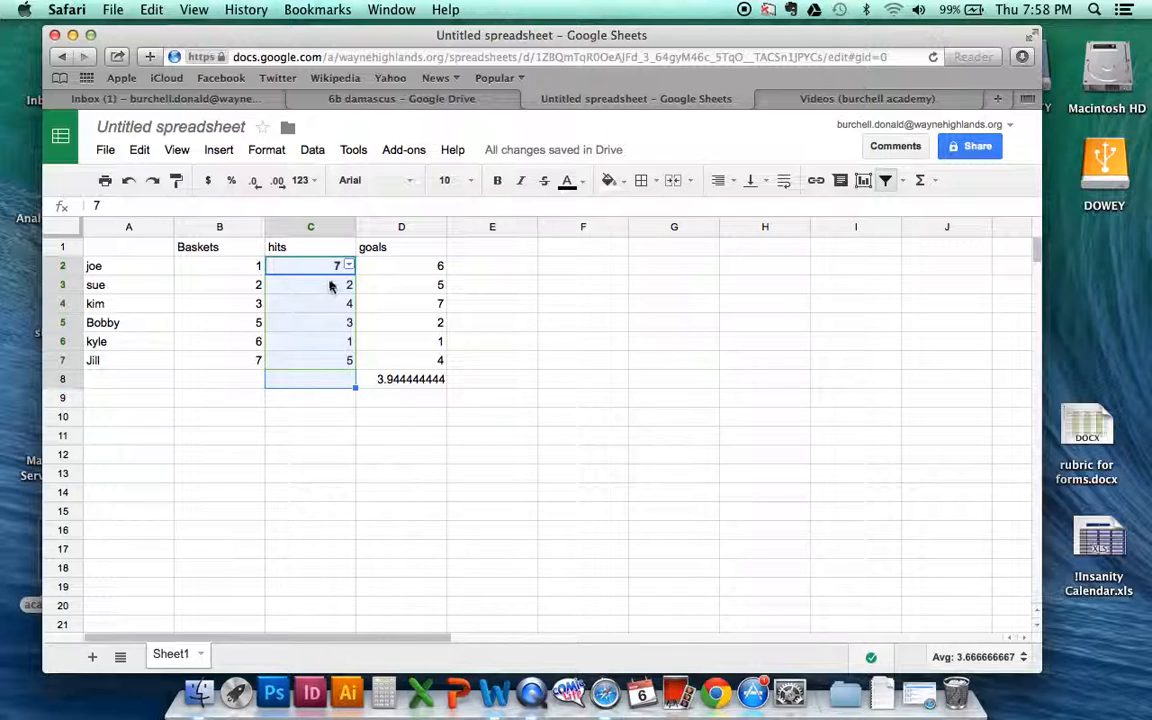
left_click(316, 417)
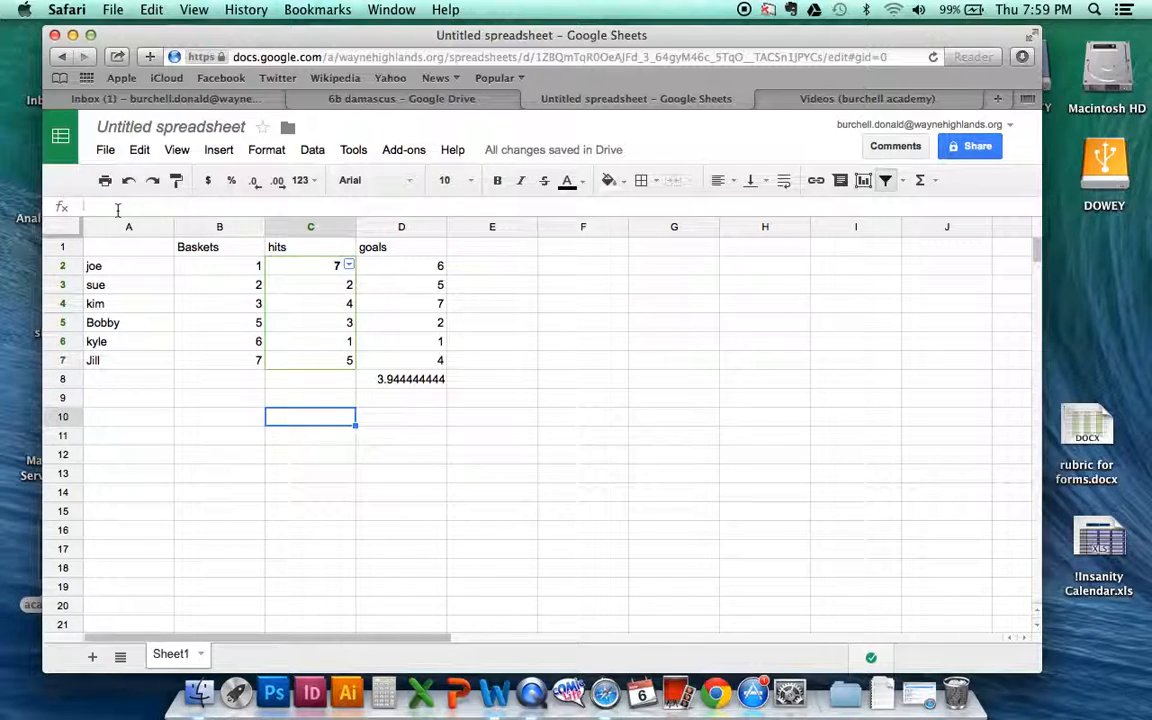
Step: Undo the latest changes until the filter on the hits column is removed, and deselect the range
left_click(128, 181)
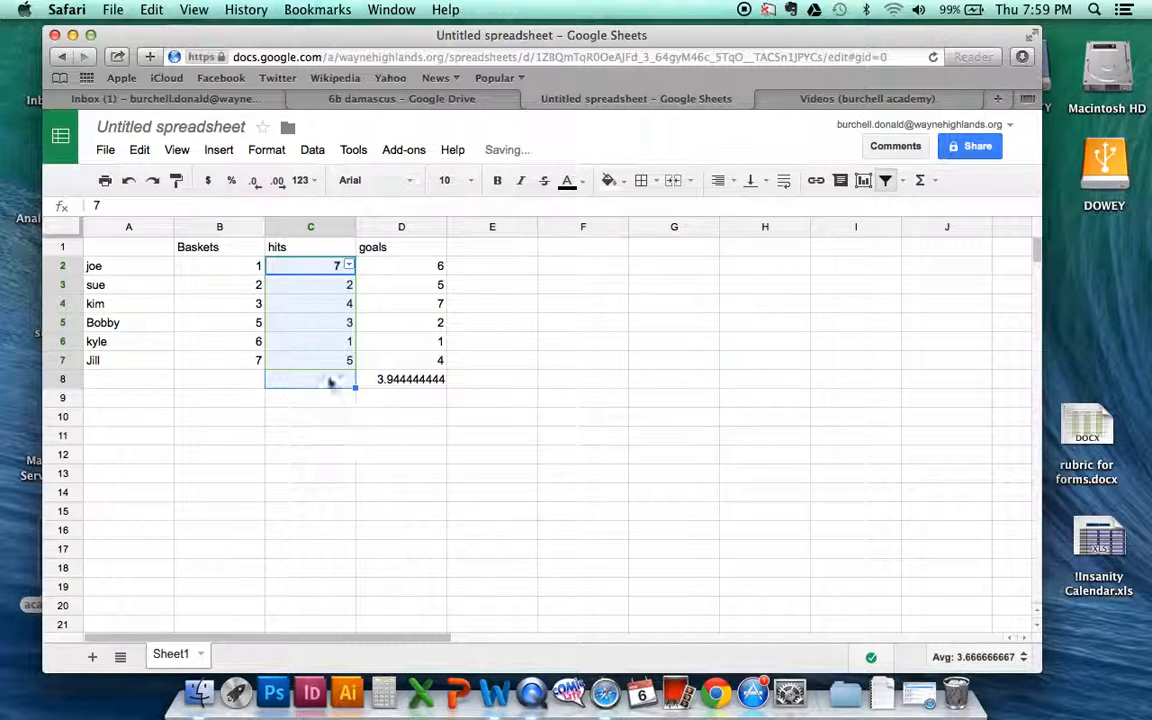
left_click(130, 182)
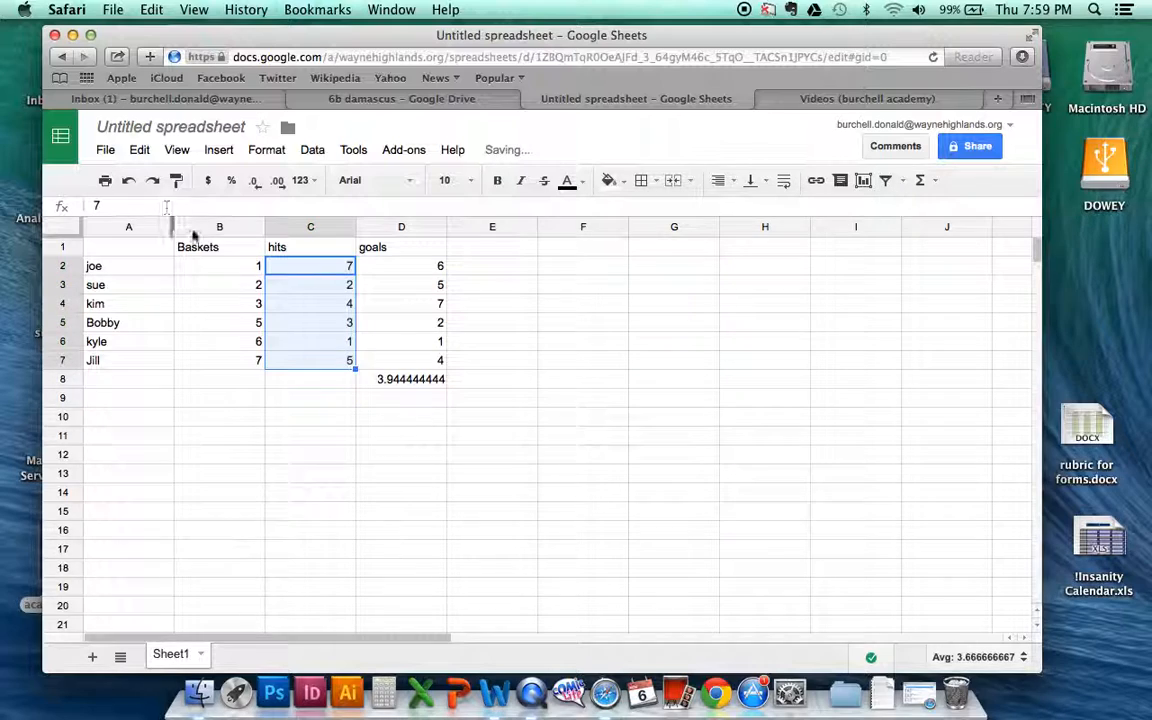
left_click(412, 494)
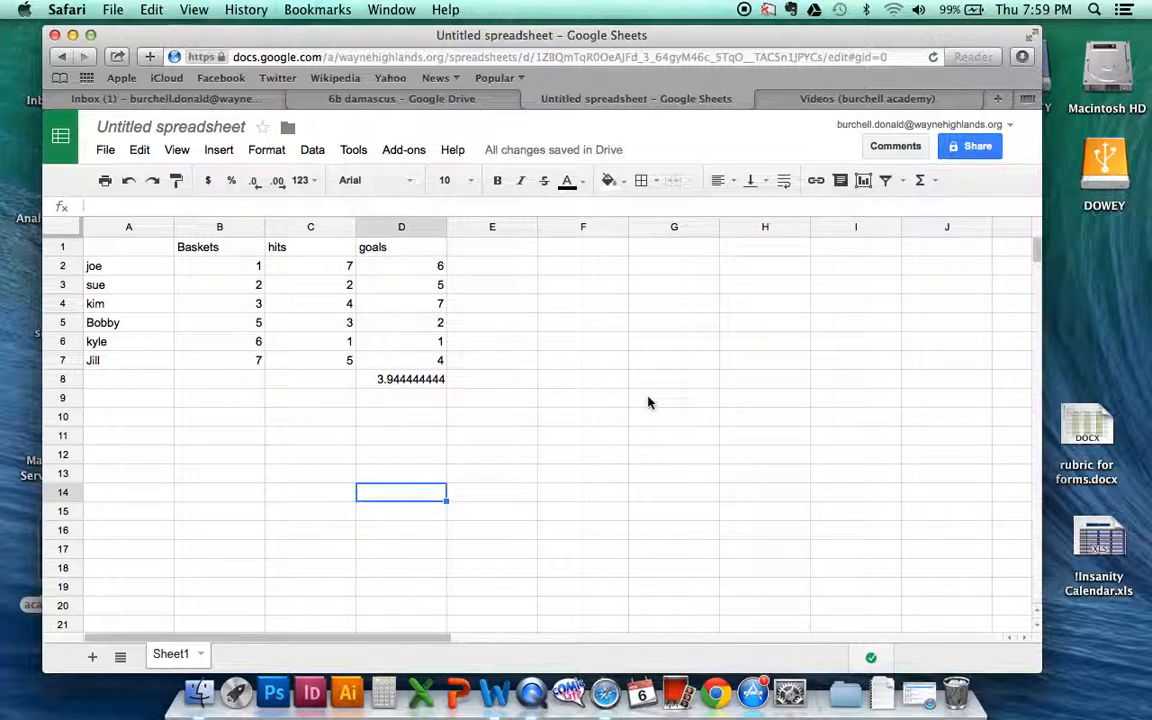
Step: Start a chart from B2:D7, preview the recommended combo and column charts, and choose the stacked area chart
left_click_drag(229, 272, 432, 358)
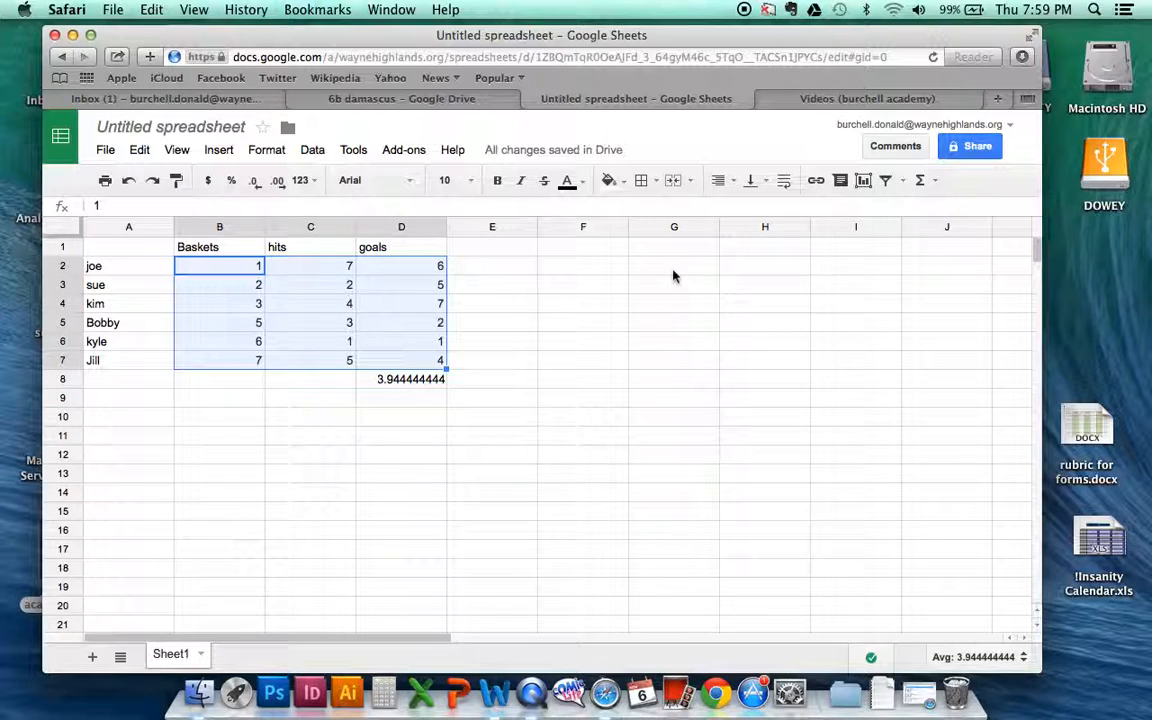
left_click(864, 181)
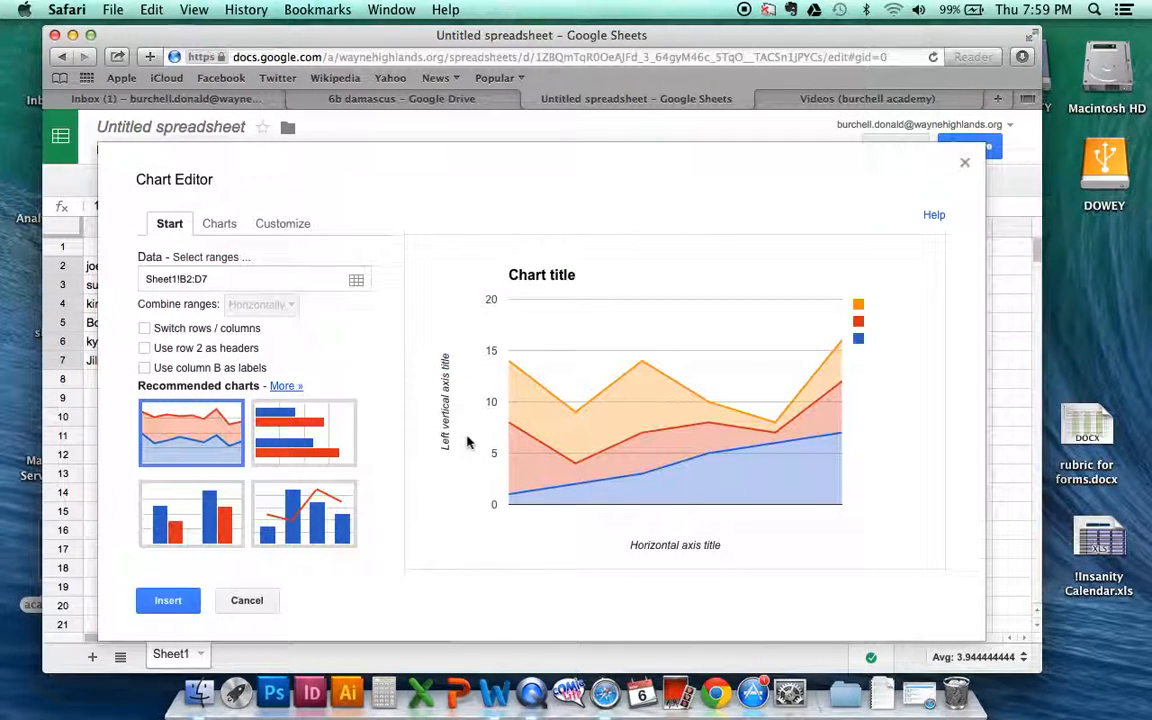
left_click(287, 440)
left_click(300, 480)
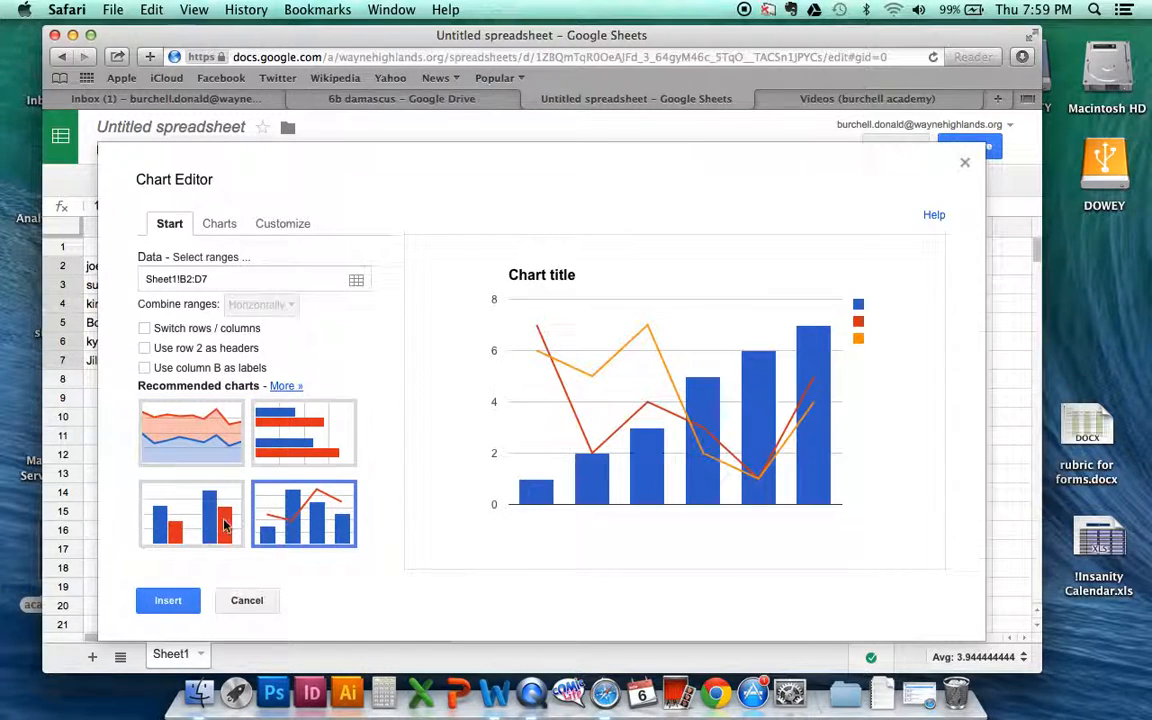
left_click(197, 521)
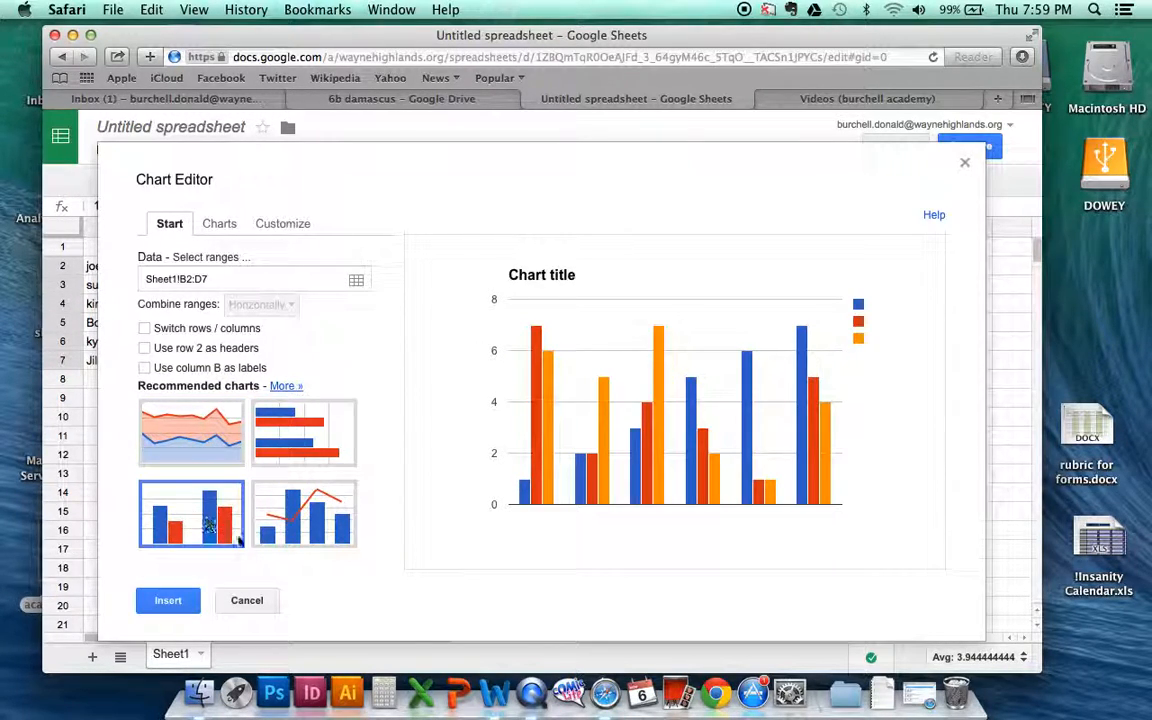
left_click(200, 437)
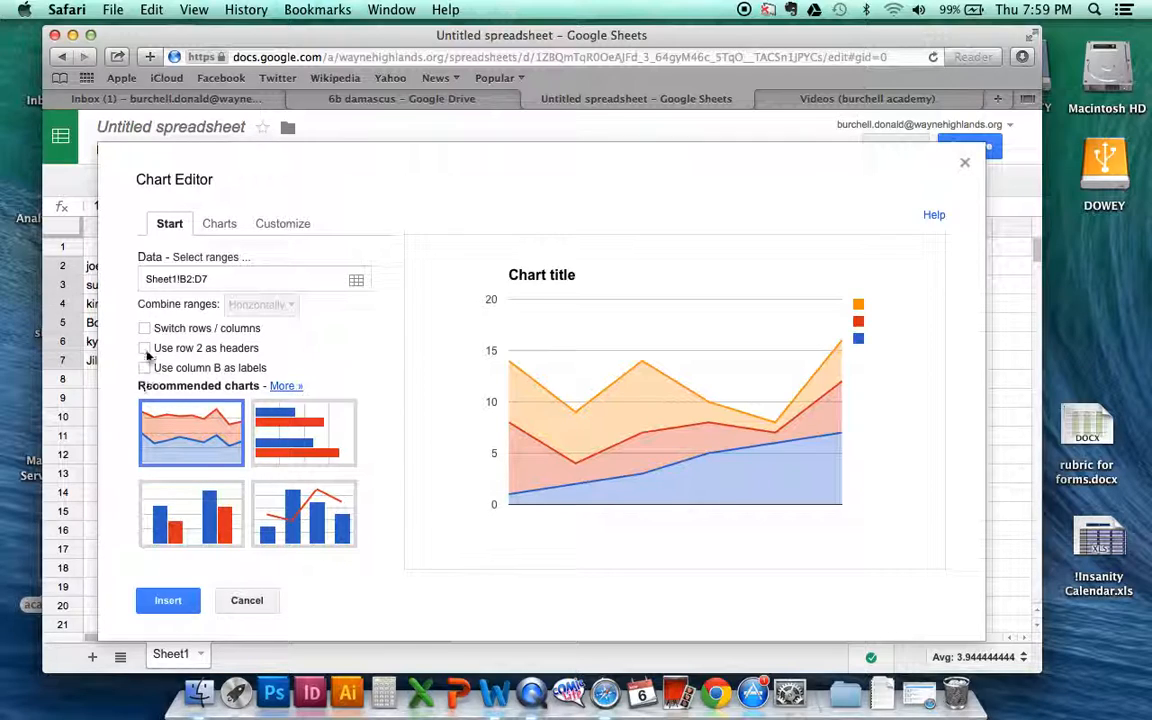
Step: Review the available chart types and the title, axis and series customization settings, and insert the stacked area chart
left_click(225, 228)
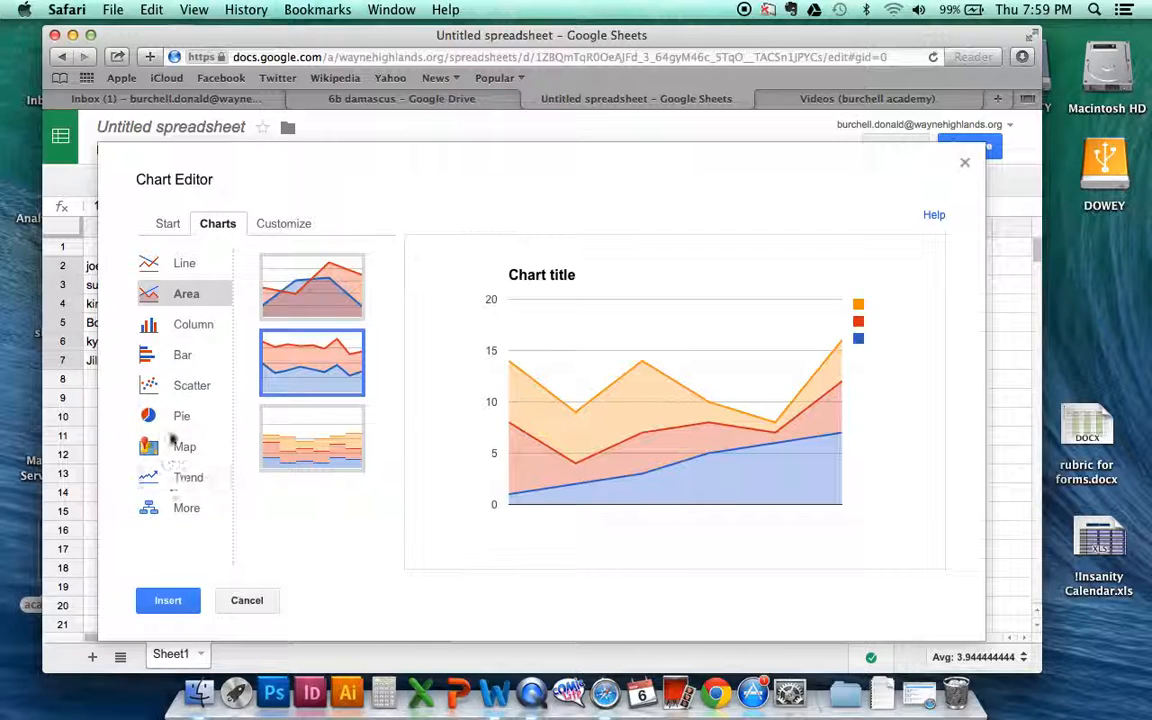
left_click(284, 225)
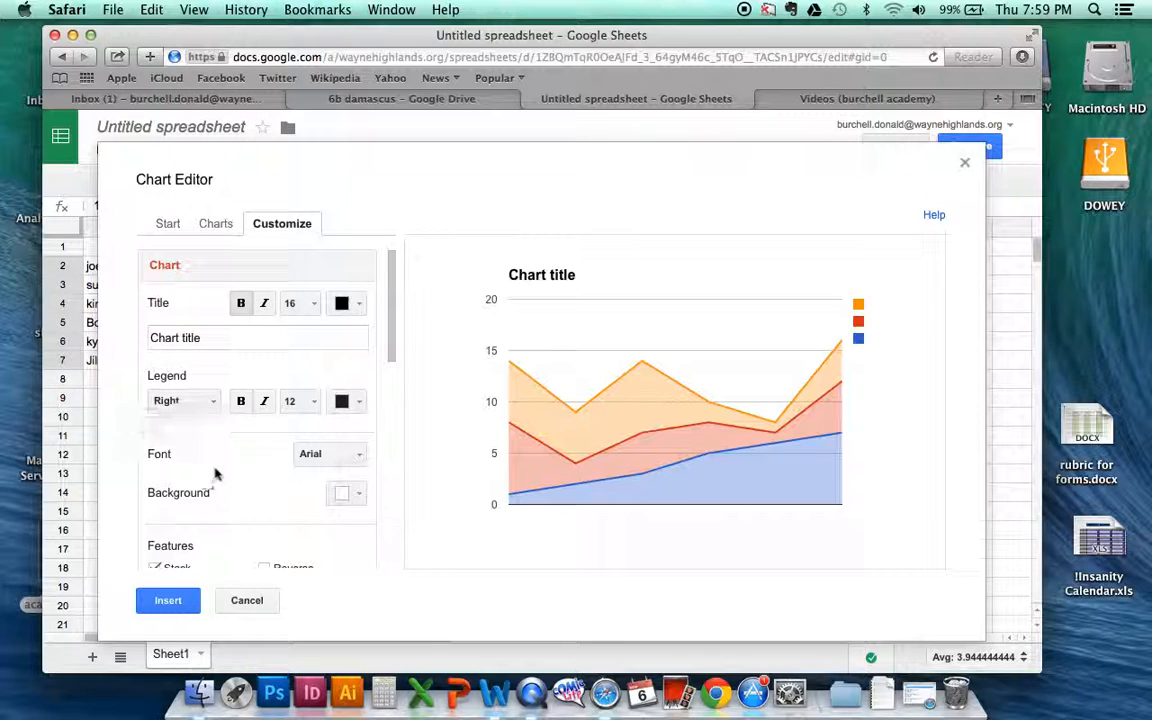
left_click_drag(389, 342, 401, 468)
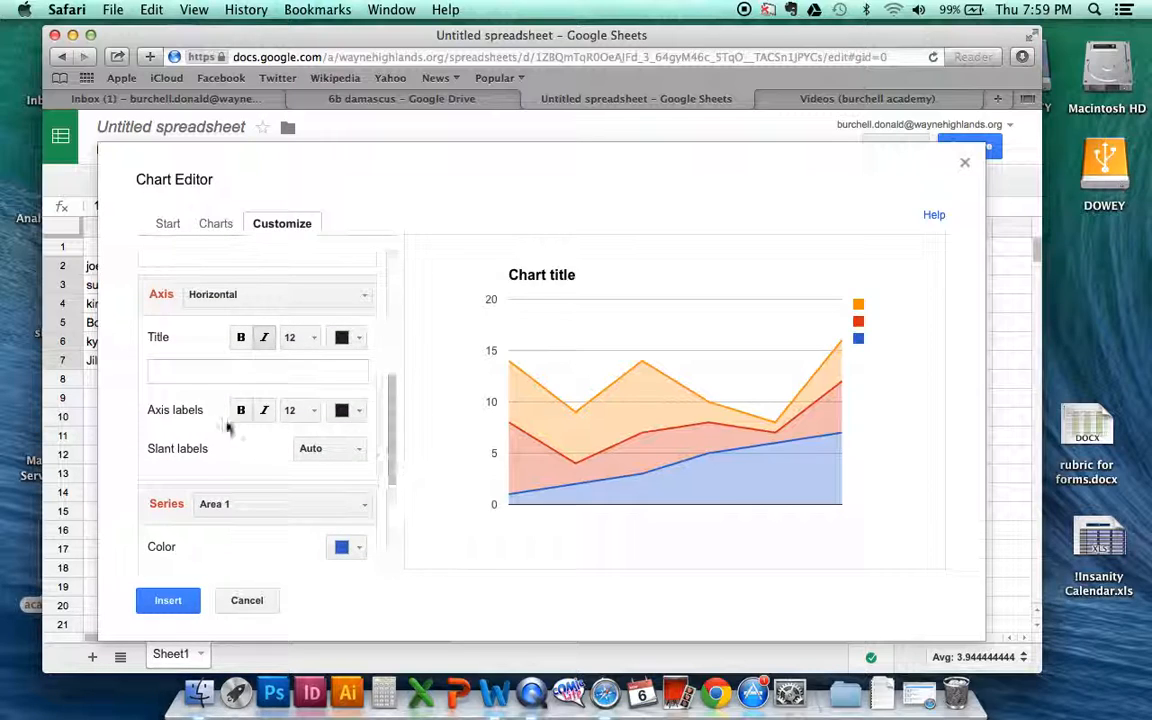
left_click_drag(391, 443, 393, 545)
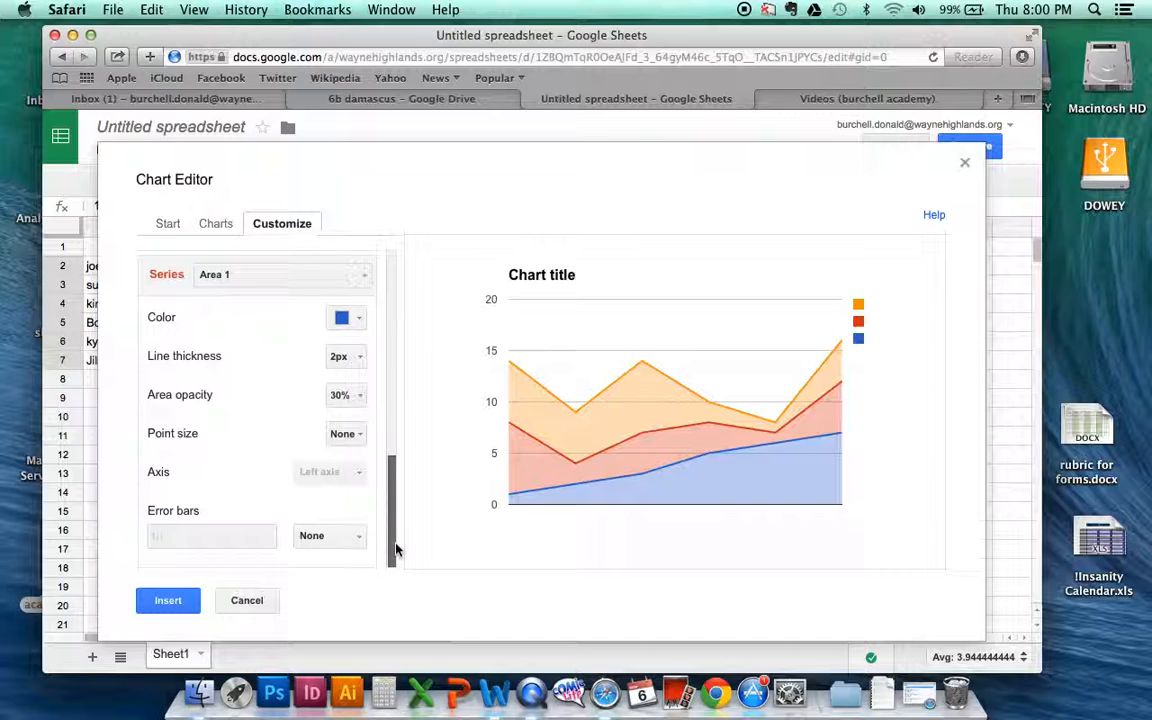
left_click(168, 603)
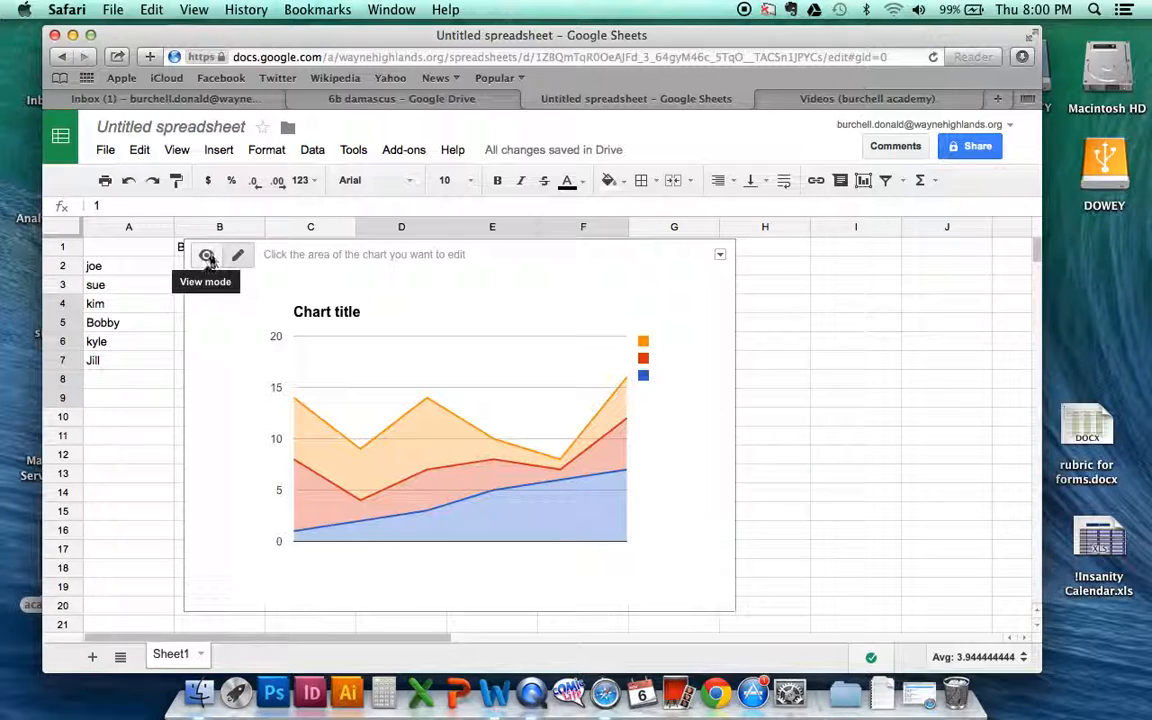
Step: Switch the inserted area chart to view mode and delete it from the sheet
left_click(206, 255)
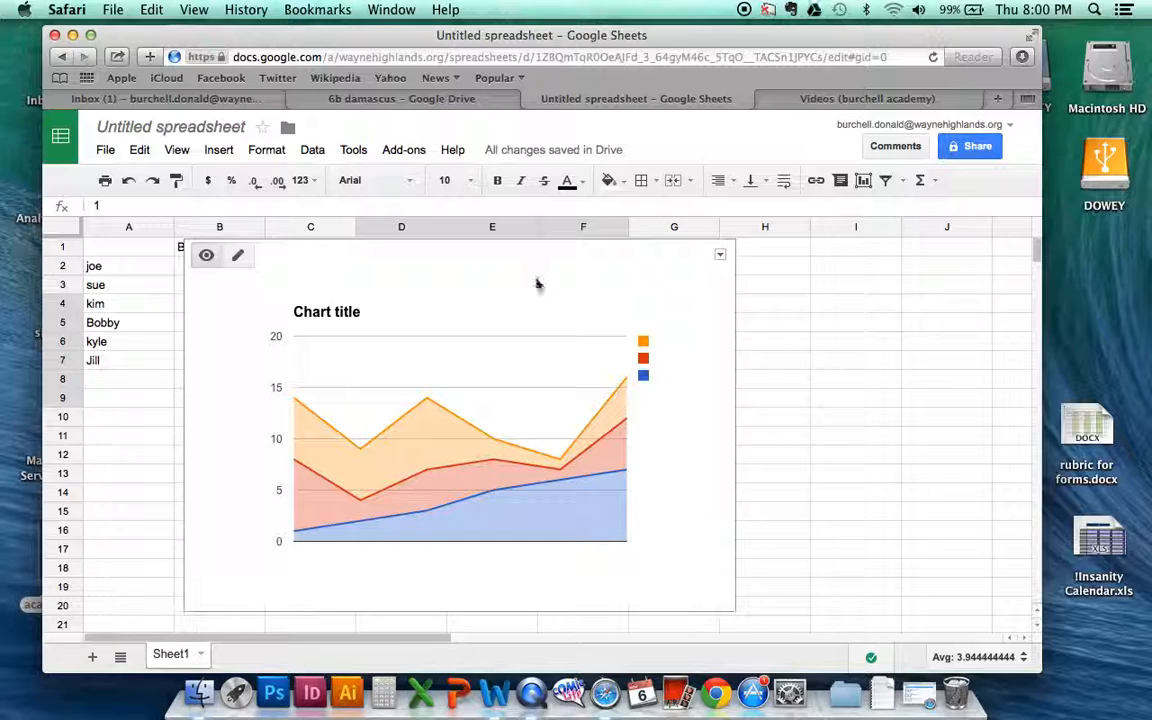
left_click(721, 256)
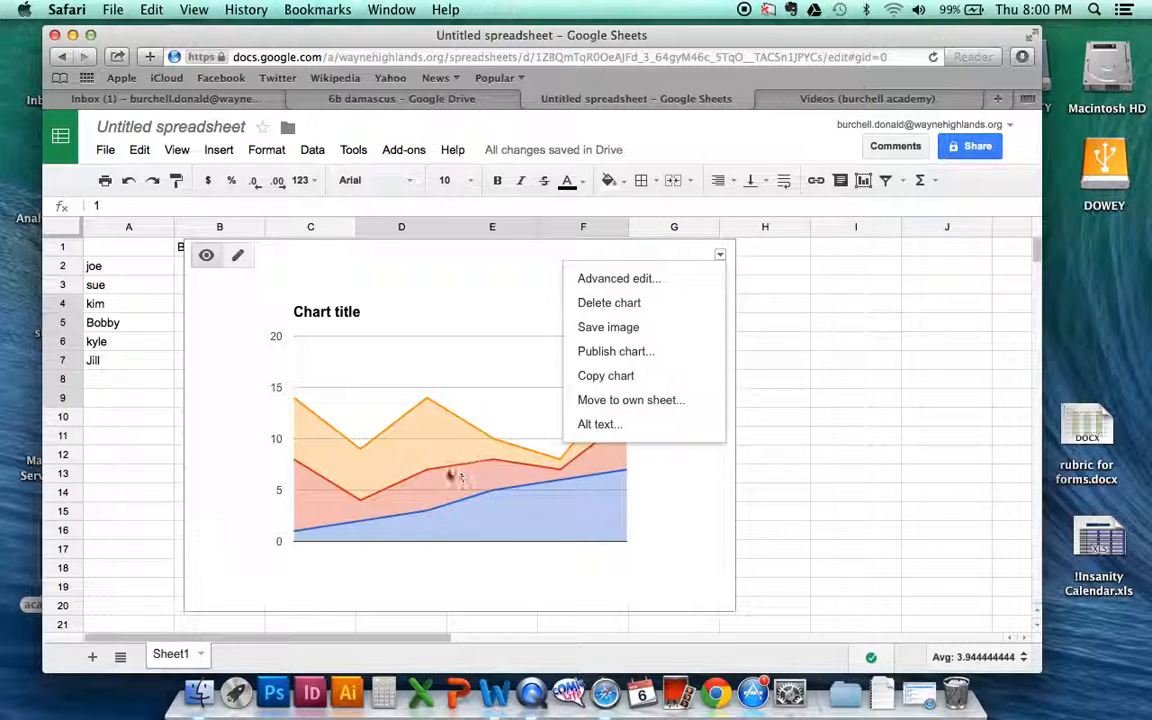
mouse_move(431, 474)
mouse_move(360, 450)
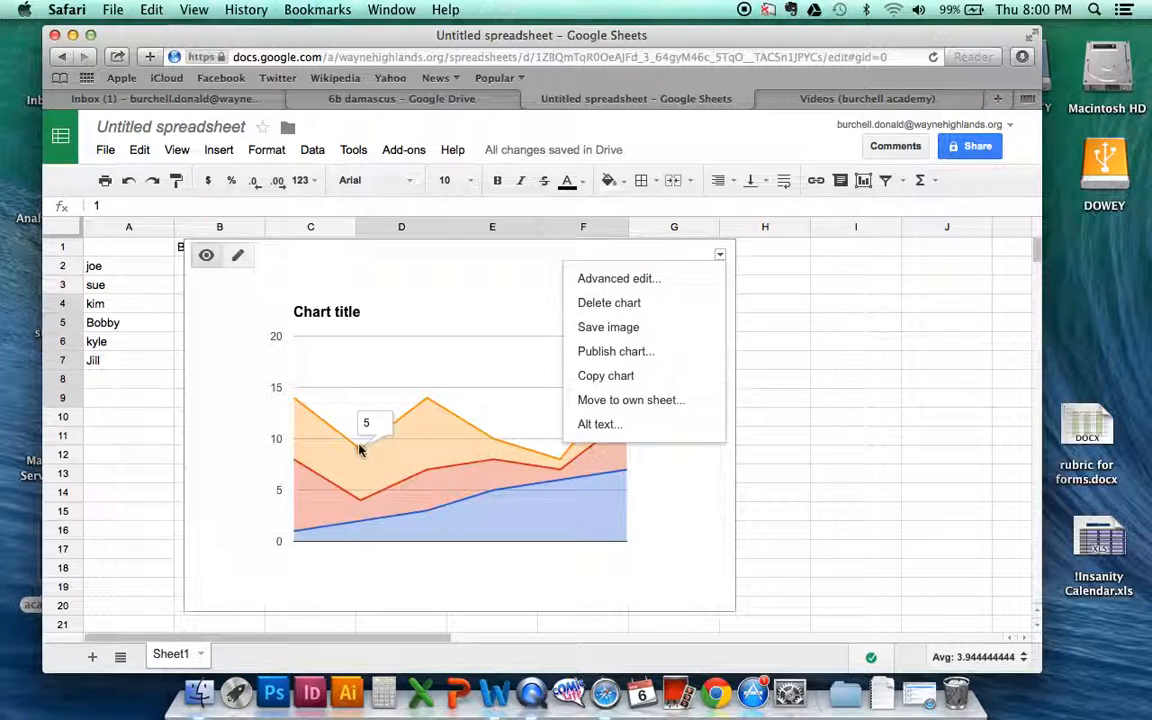
left_click(645, 307)
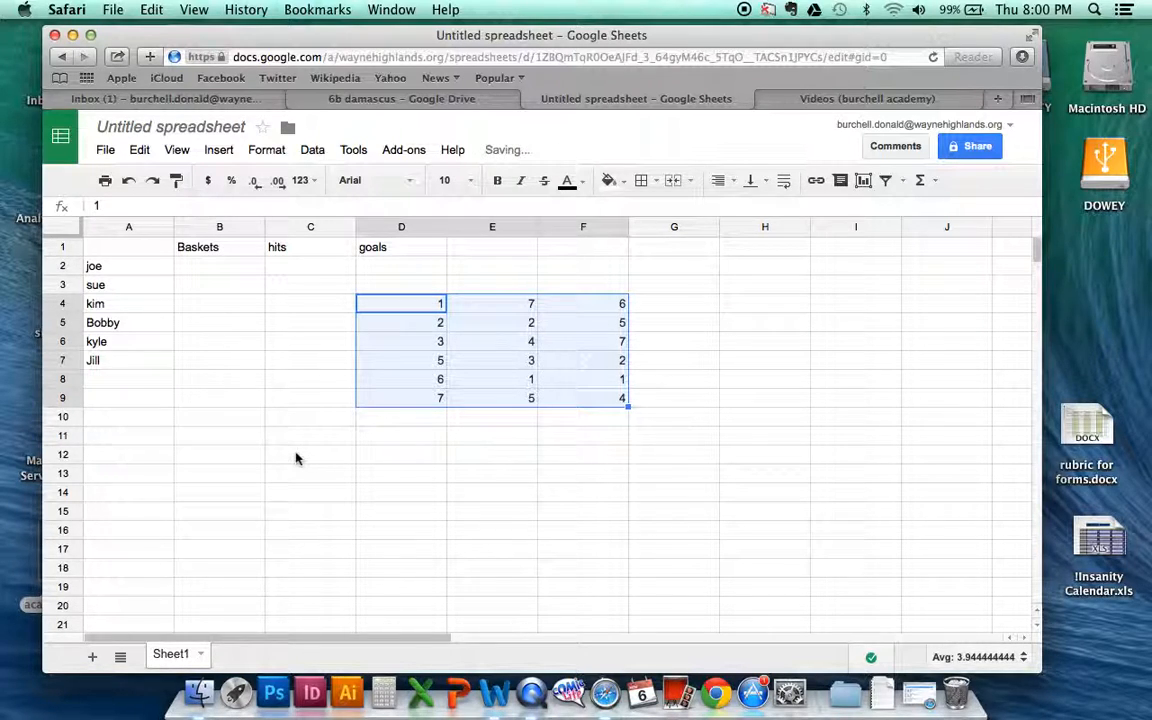